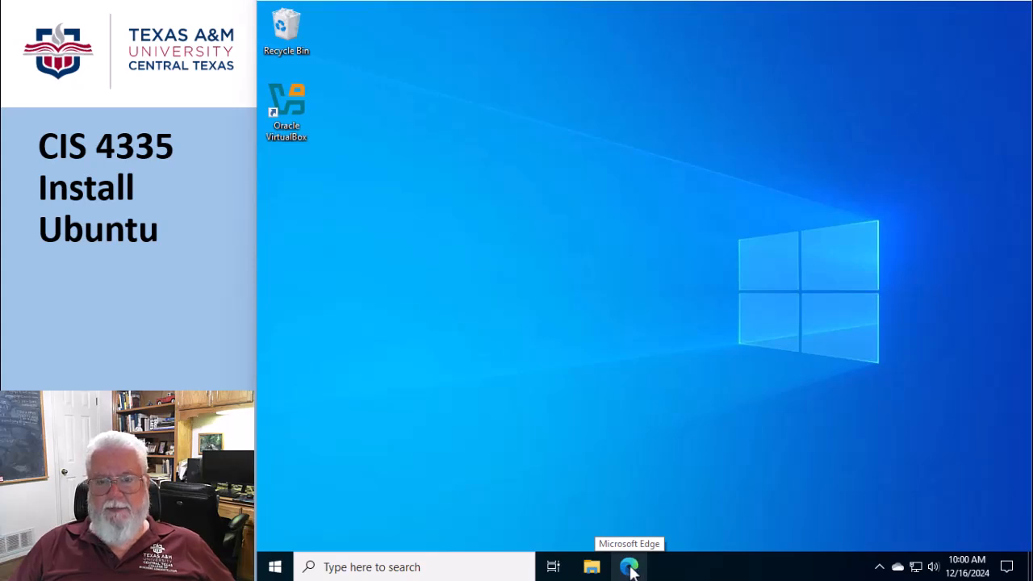
Step: Search 'ubuntu' in Edge and open the official ubuntu.com download page down to the Server section
{"action": "left_click", "coordinate": [630, 568]}
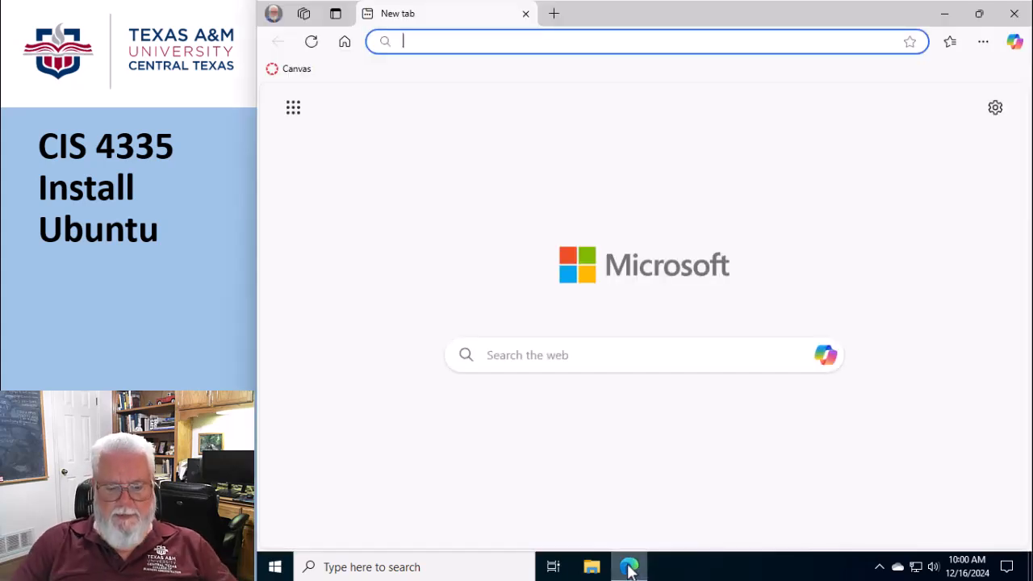
{"action": "type", "text": "ubuntu"}
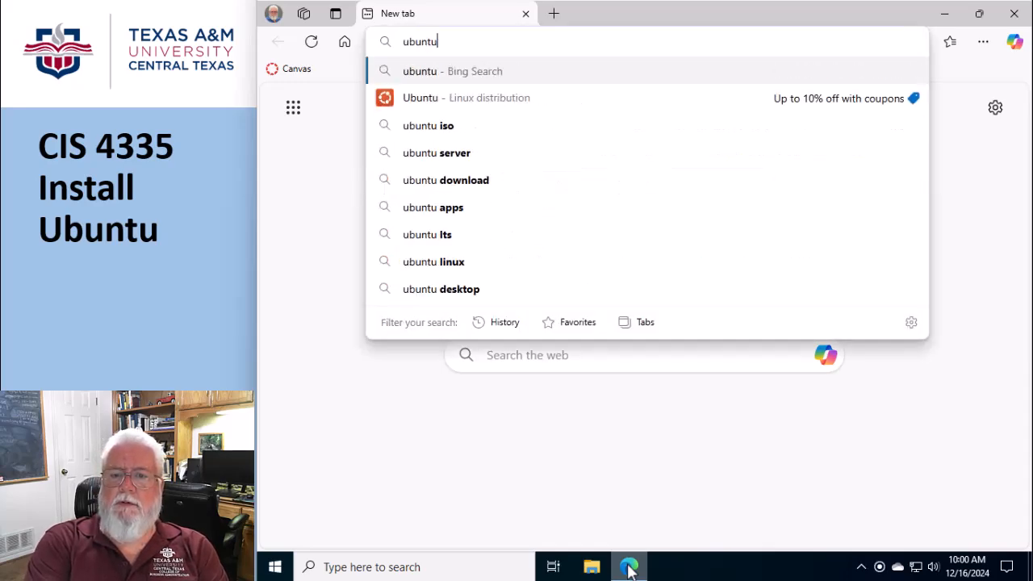
{"action": "key", "text": "Return"}
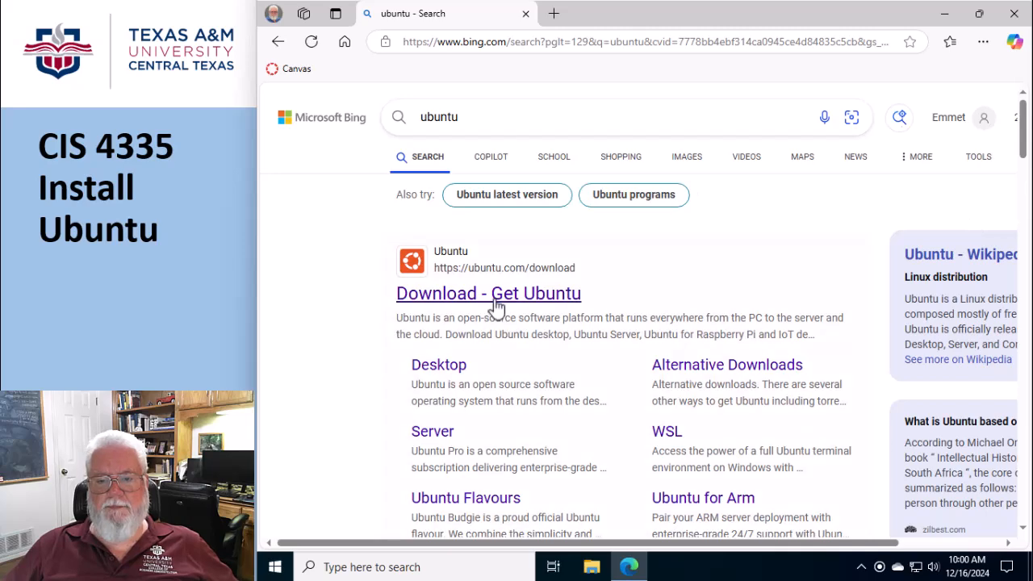
{"action": "left_click", "coordinate": [429, 300]}
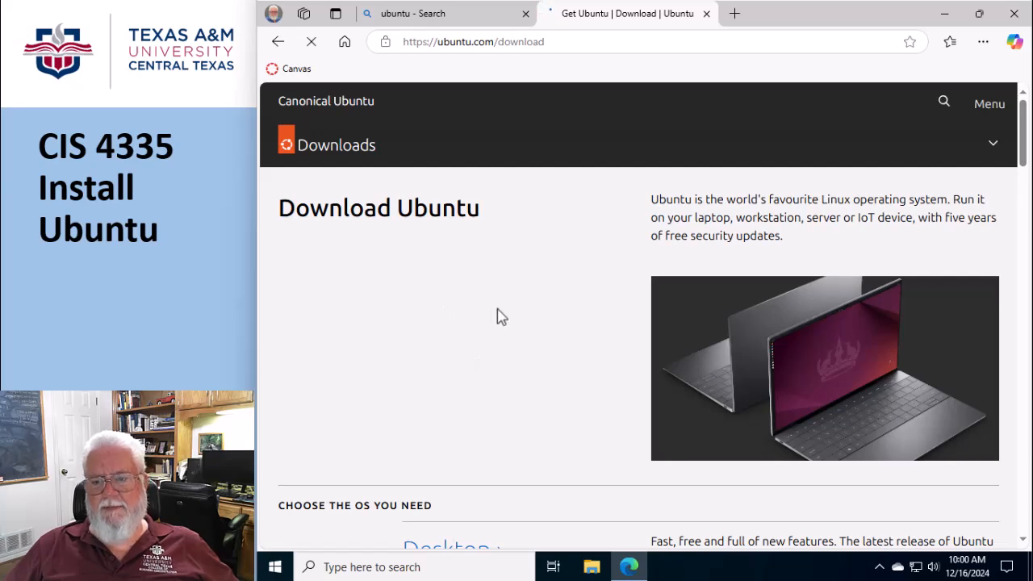
{"action": "scroll", "coordinate": [496, 316], "scroll_direction": "down", "scroll_amount": 3}
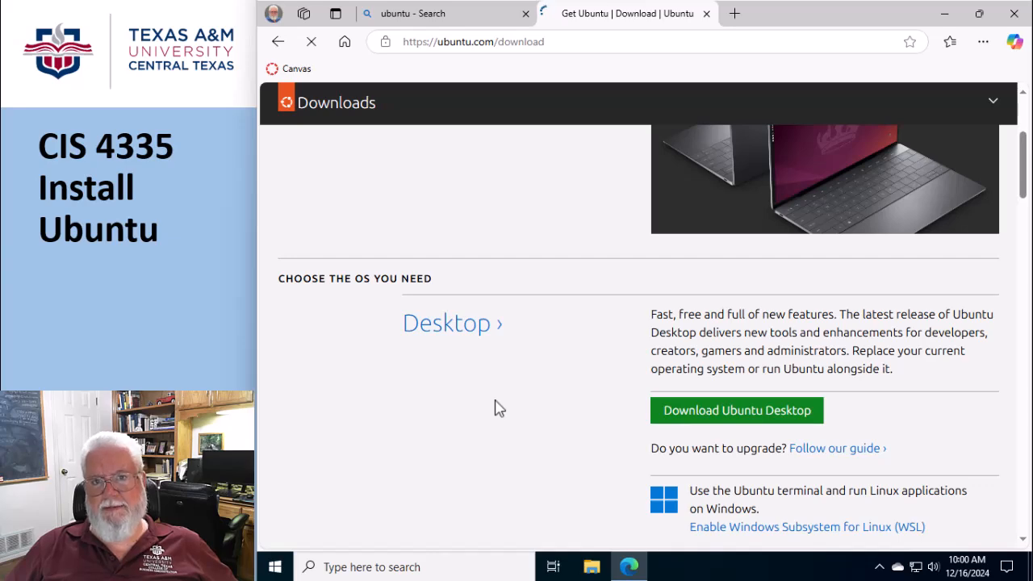
{"action": "scroll", "coordinate": [494, 408], "scroll_direction": "down", "scroll_amount": 3}
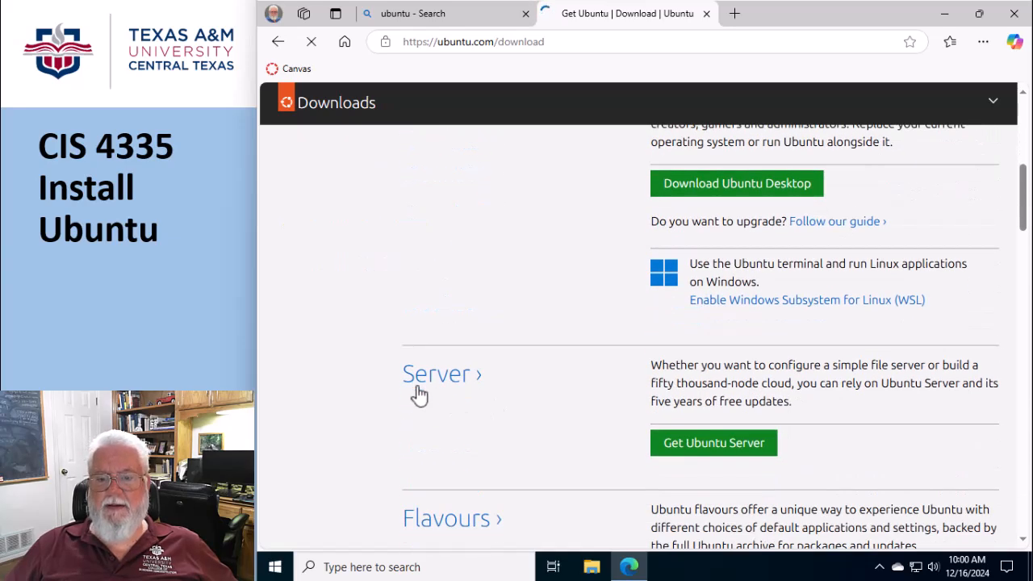
Step: Download the Ubuntu Server ISO, accepting the tracking prompt, then close Edge
{"action": "left_click", "coordinate": [709, 452]}
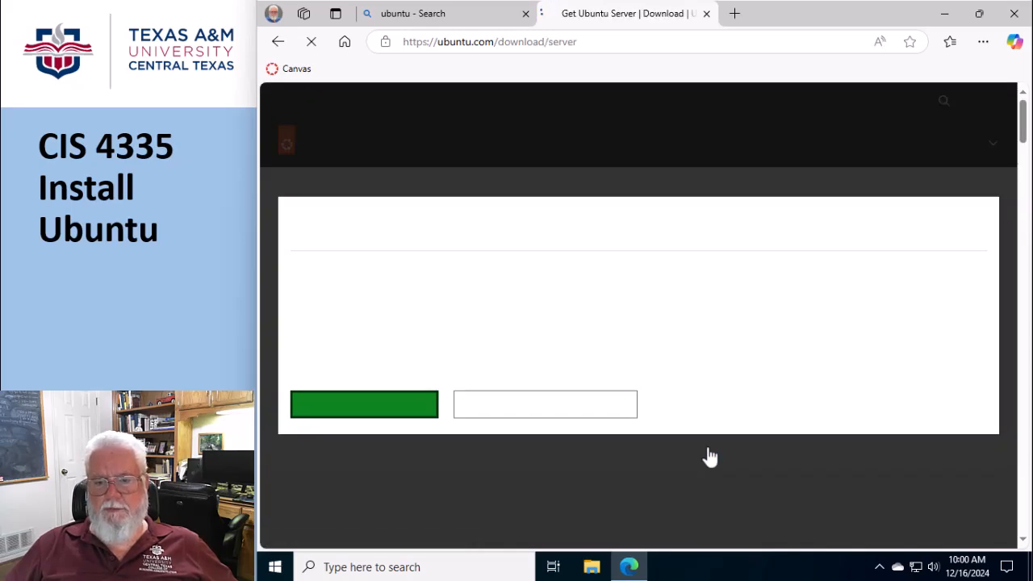
{"action": "left_click", "coordinate": [391, 410]}
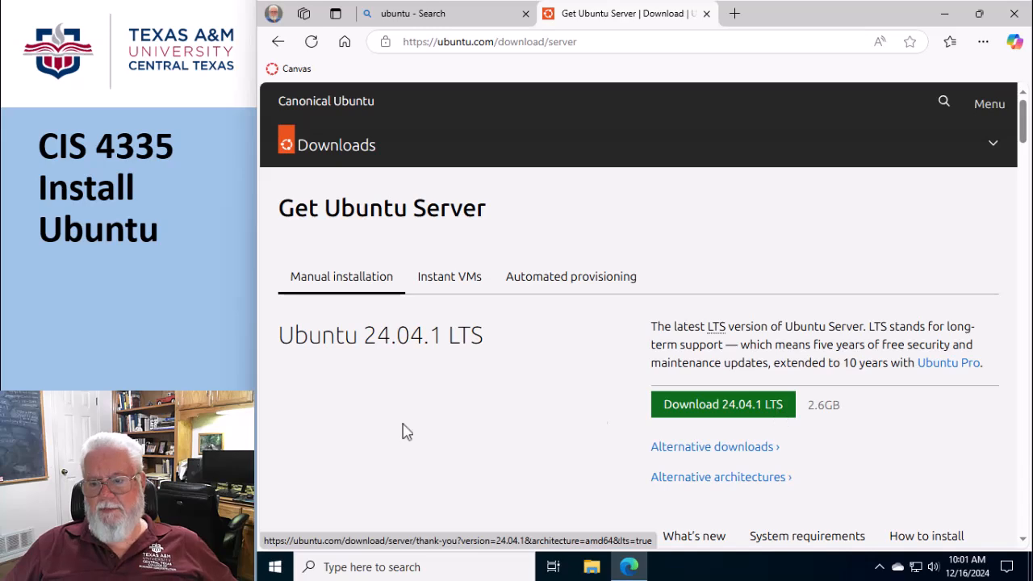
{"action": "left_click", "coordinate": [706, 410]}
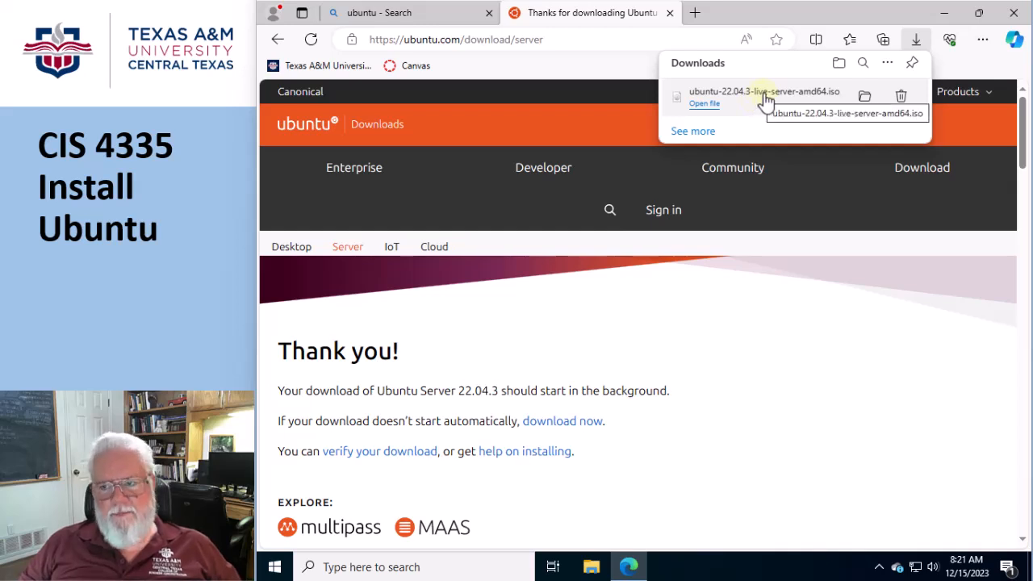
{"action": "left_click", "coordinate": [1013, 17]}
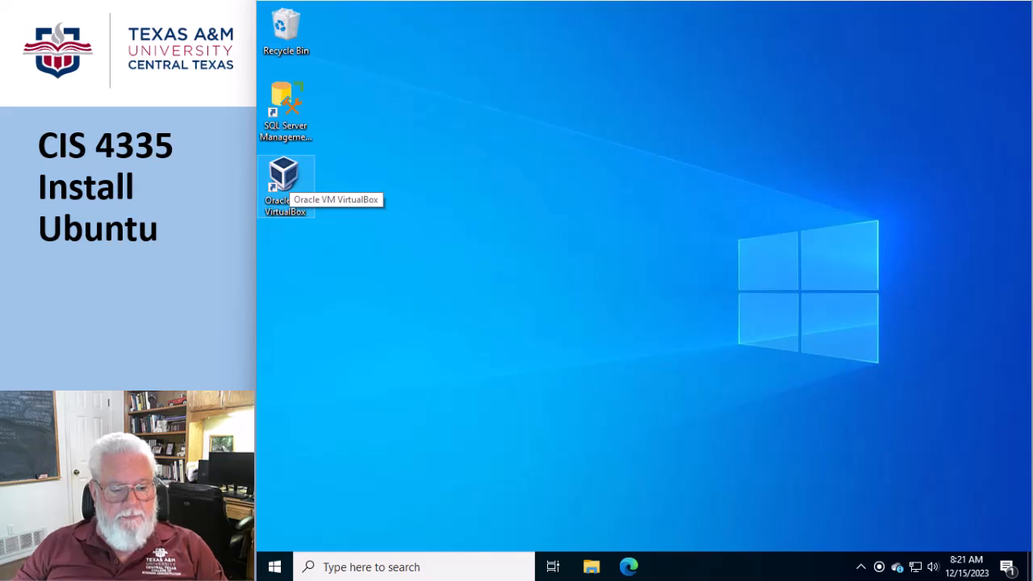
Step: Launch VirtualBox from the desktop and start a new virtual machine
{"action": "double_click", "coordinate": [284, 179]}
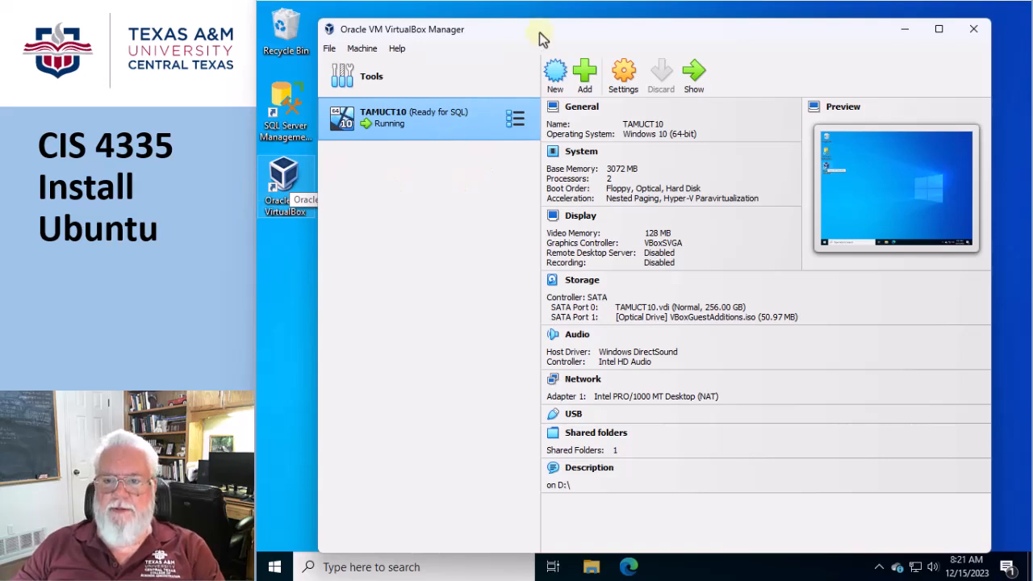
{"action": "left_click_drag", "start_coordinate": [540, 29], "coordinate": [541, 28]}
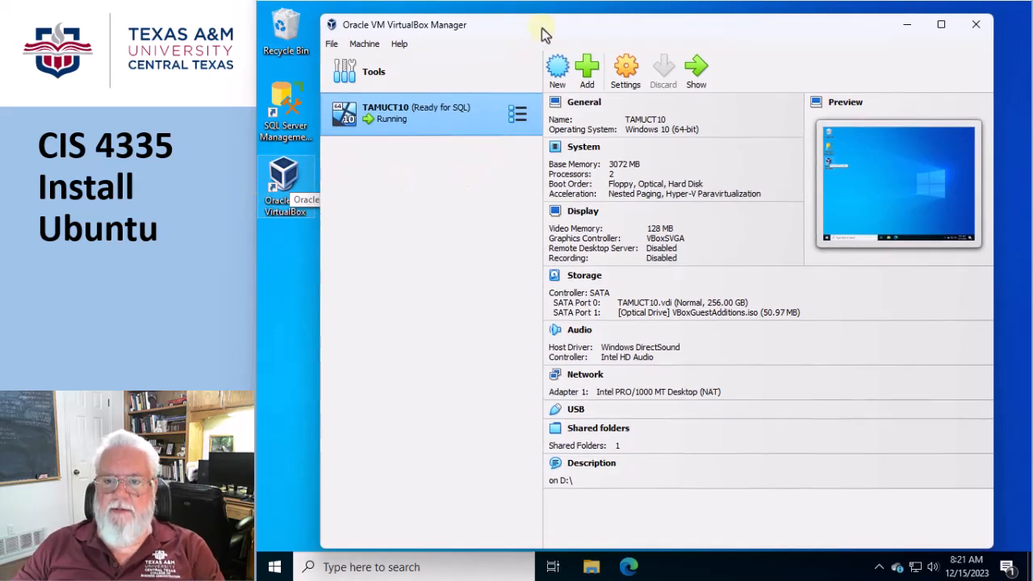
{"action": "left_click", "coordinate": [558, 68]}
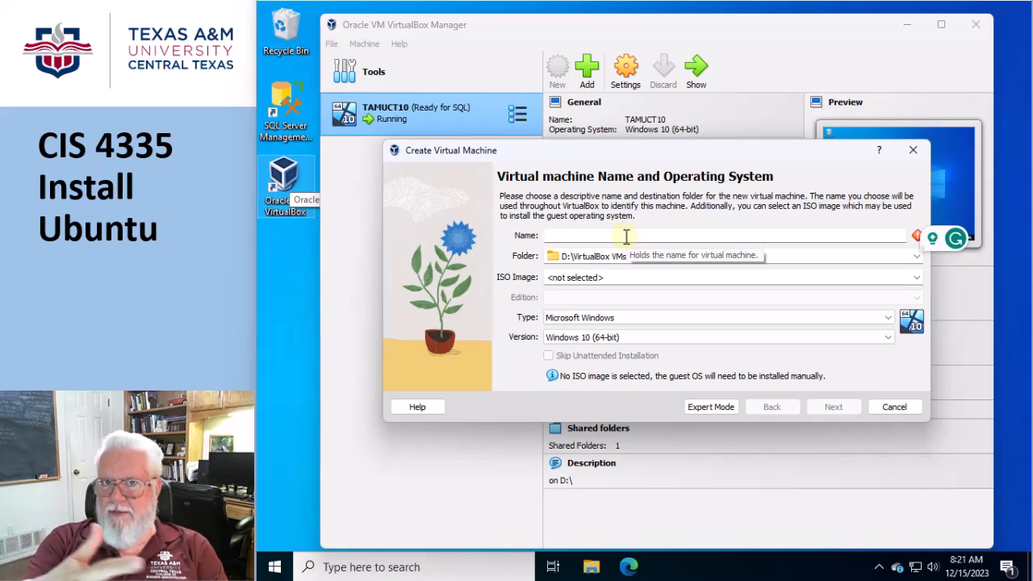
Step: Name the new virtual machine 'CIS4335 Server'
{"action": "type", "text": "CIS4335 U"}
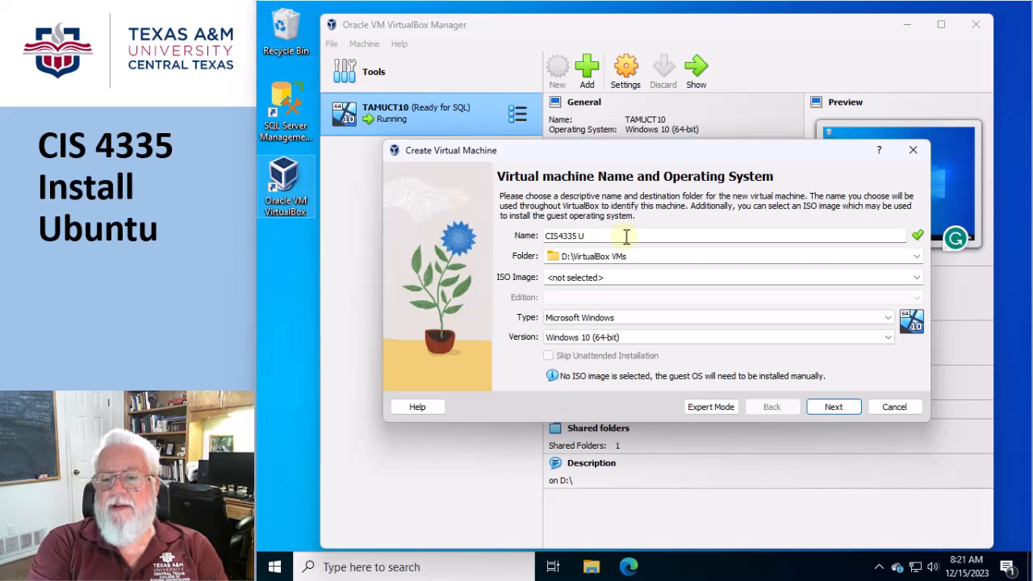
{"action": "key", "text": "BackSpace"}
{"action": "type", "text": "Server"}
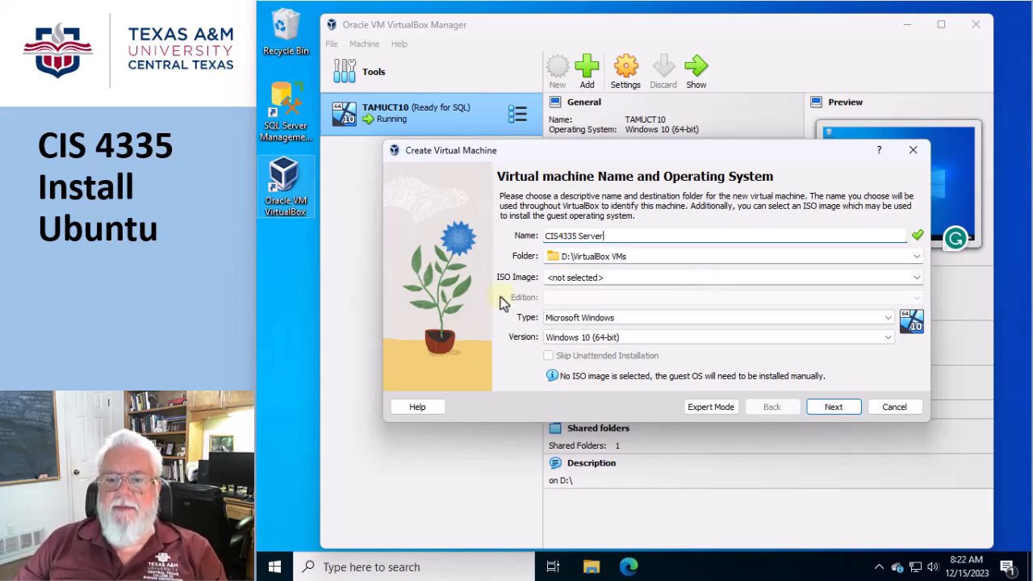
Step: Select ubuntu-22.04.3-live-server-amd64.iso from Downloads and enable Skip Unattended Installation
{"action": "left_click", "coordinate": [917, 277]}
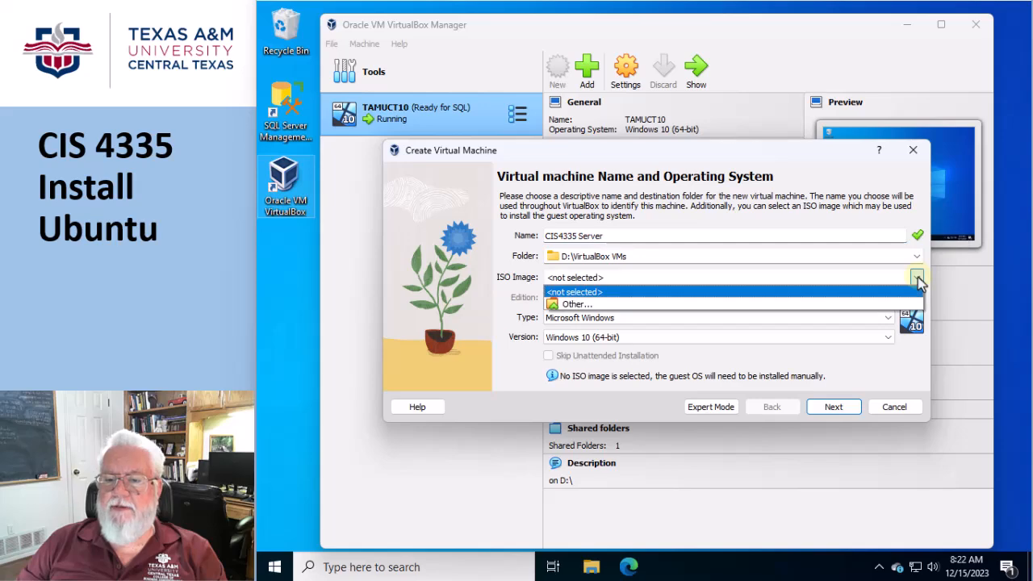
{"action": "left_click", "coordinate": [576, 311]}
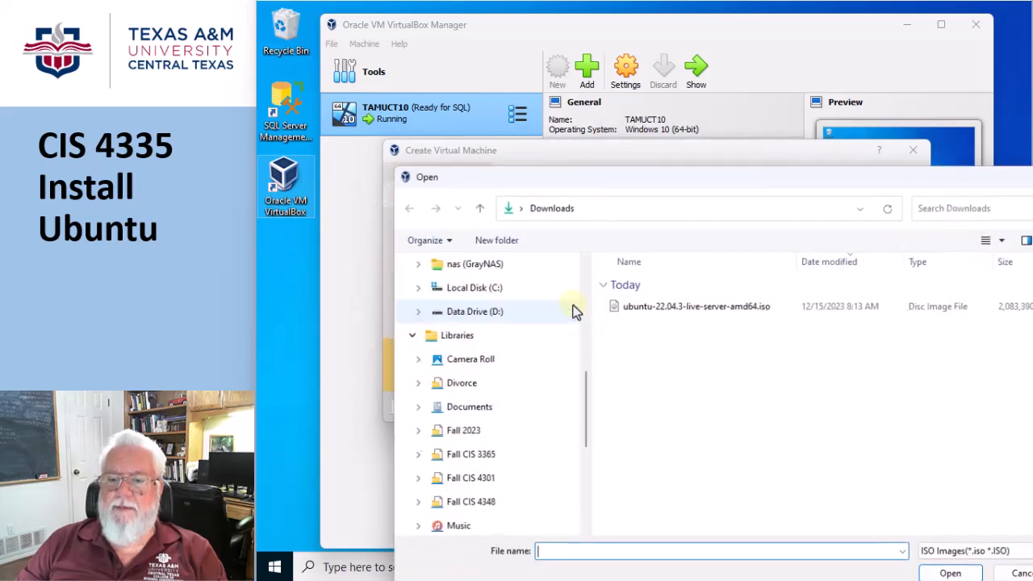
{"action": "left_click", "coordinate": [652, 308]}
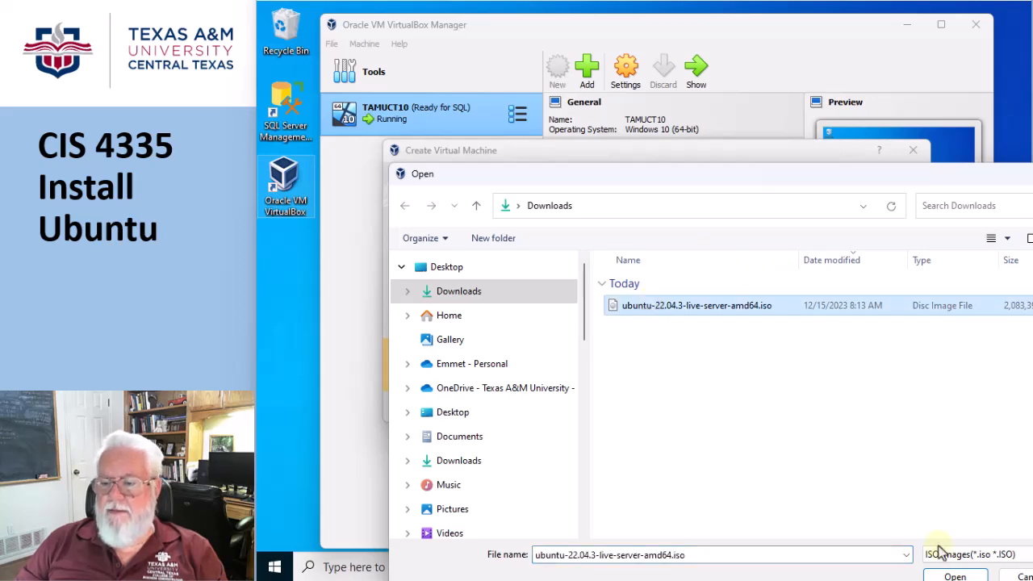
{"action": "left_click", "coordinate": [952, 576]}
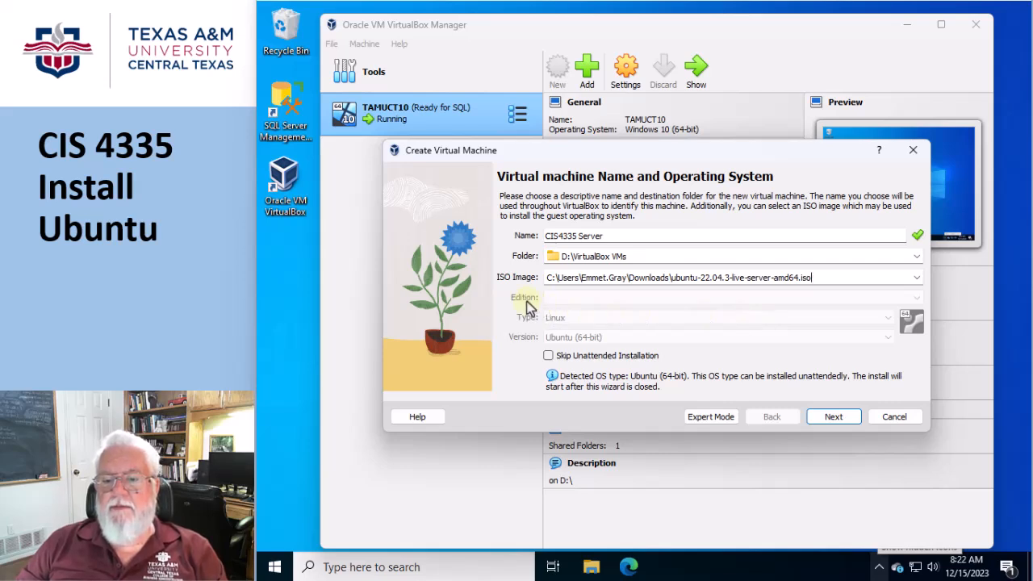
{"action": "left_click", "coordinate": [549, 356]}
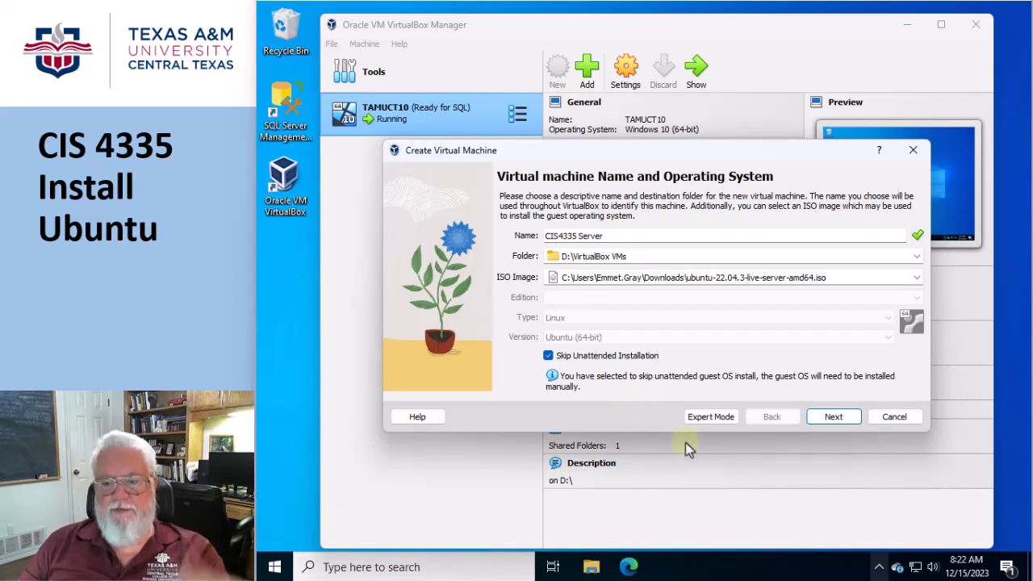
{"action": "left_click", "coordinate": [833, 418]}
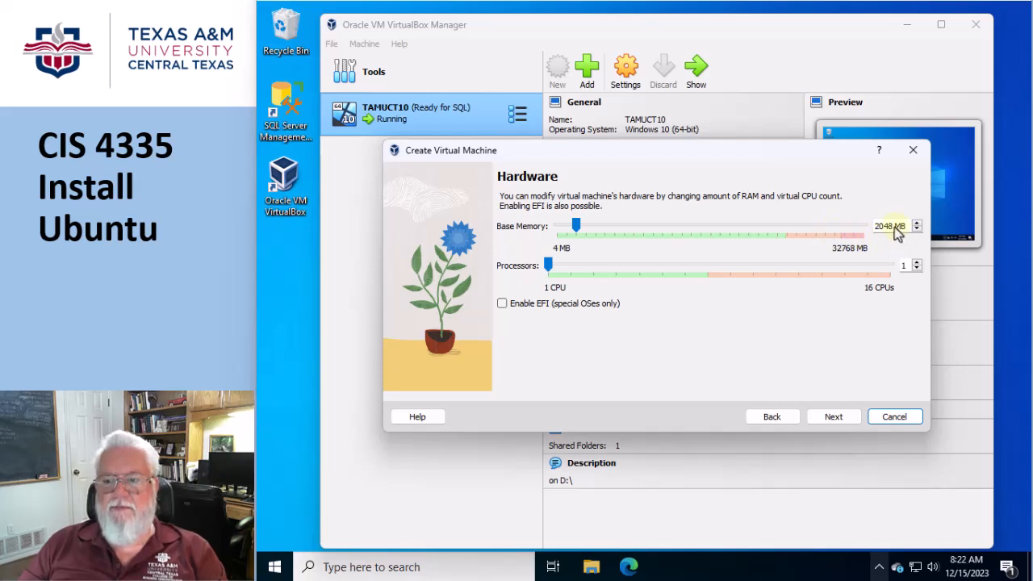
Step: Set base memory to 3072 MB and the processor count to 2
{"action": "left_click_drag", "start_coordinate": [893, 228], "coordinate": [868, 232]}
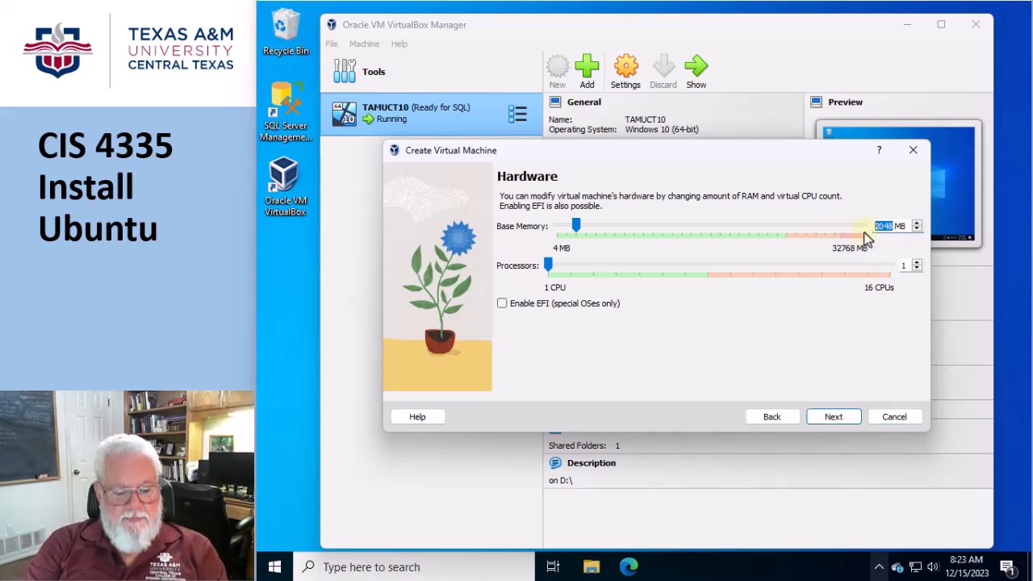
{"action": "type", "text": "3072"}
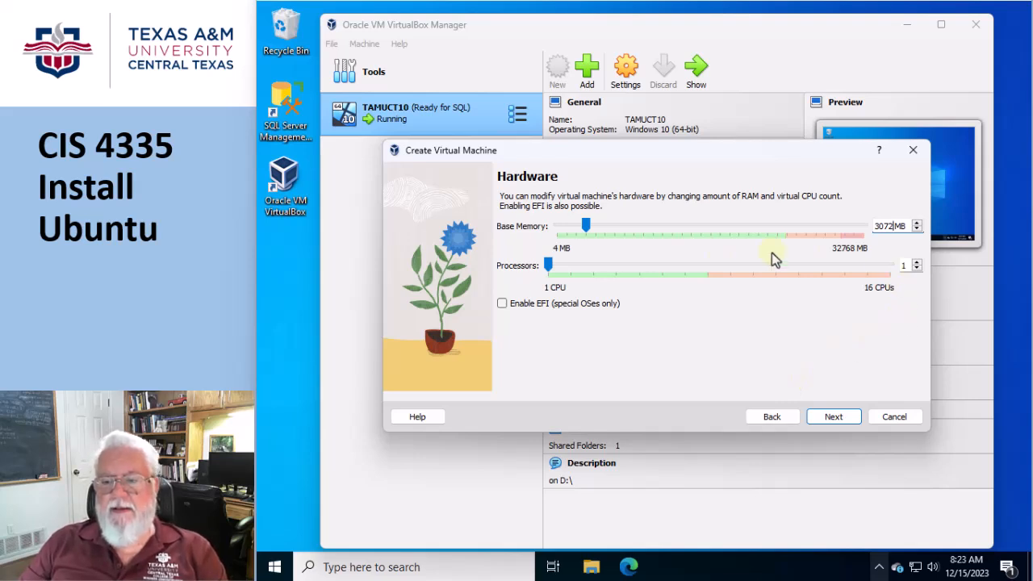
{"action": "left_click", "coordinate": [916, 261]}
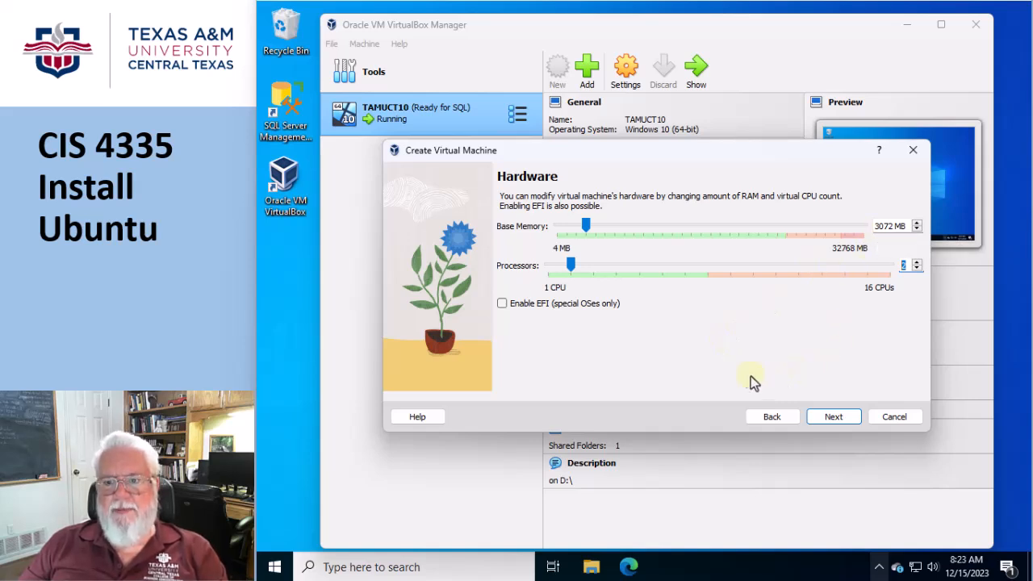
{"action": "left_click", "coordinate": [831, 418]}
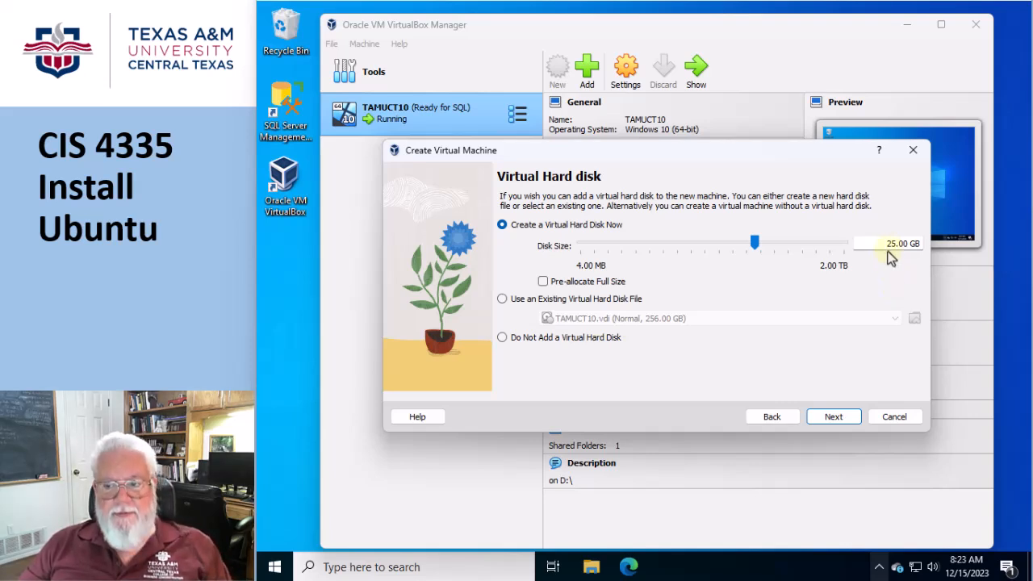
Step: Change the virtual hard disk size from 25 to 32 GB and finish the wizard
{"action": "left_click_drag", "start_coordinate": [895, 243], "coordinate": [884, 245]}
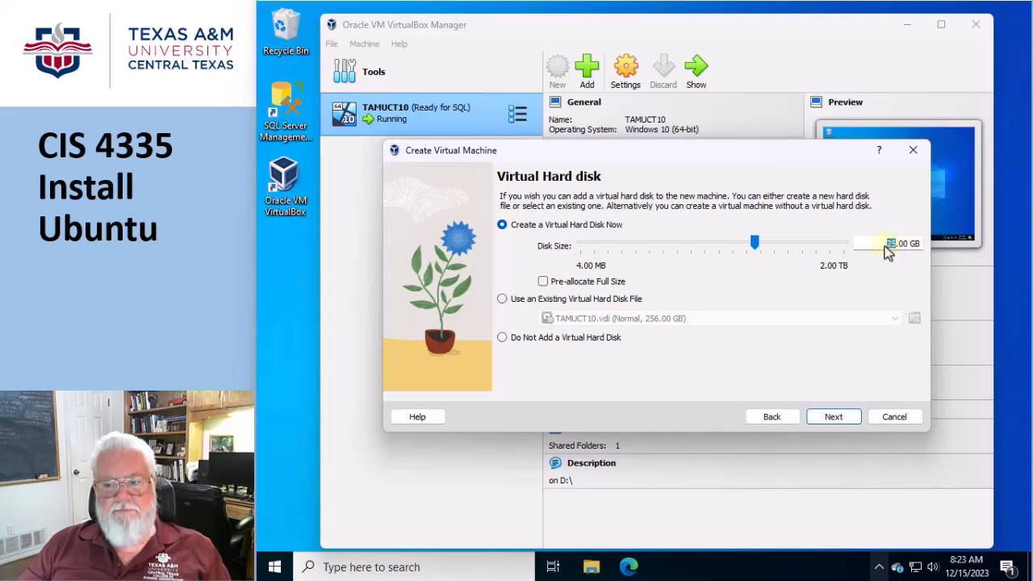
{"action": "type", "text": "32"}
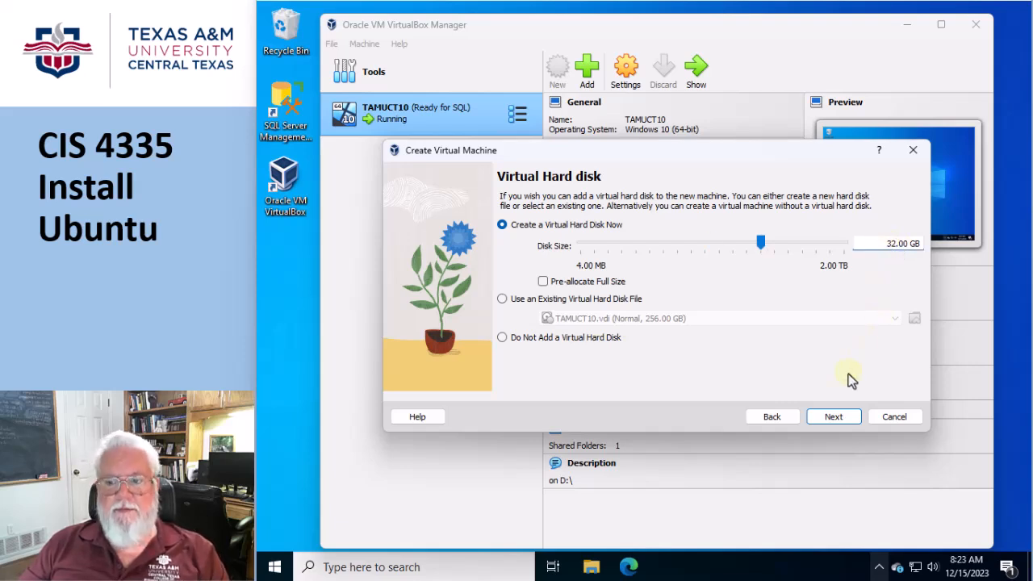
{"action": "left_click", "coordinate": [834, 420]}
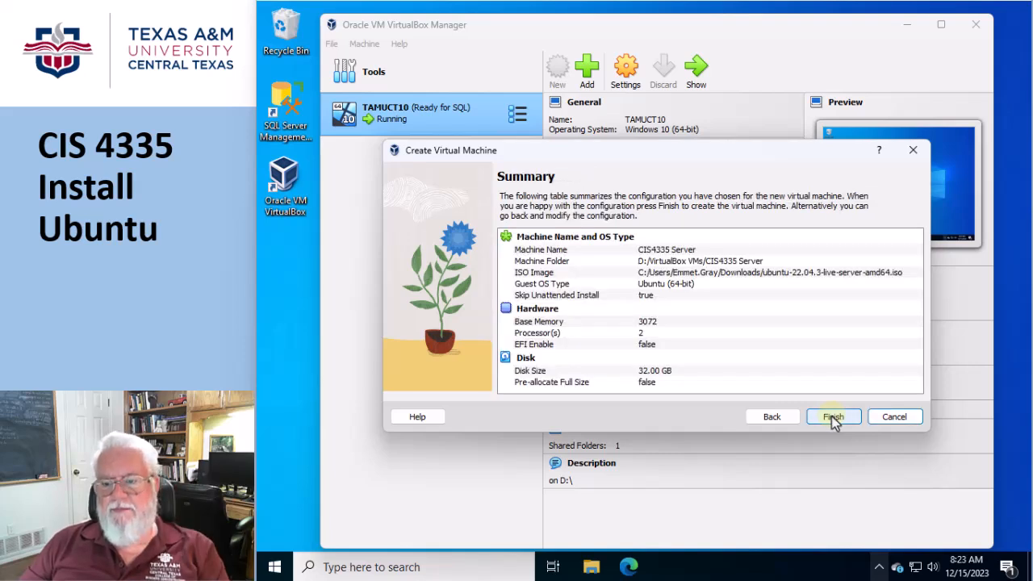
{"action": "left_click", "coordinate": [834, 419]}
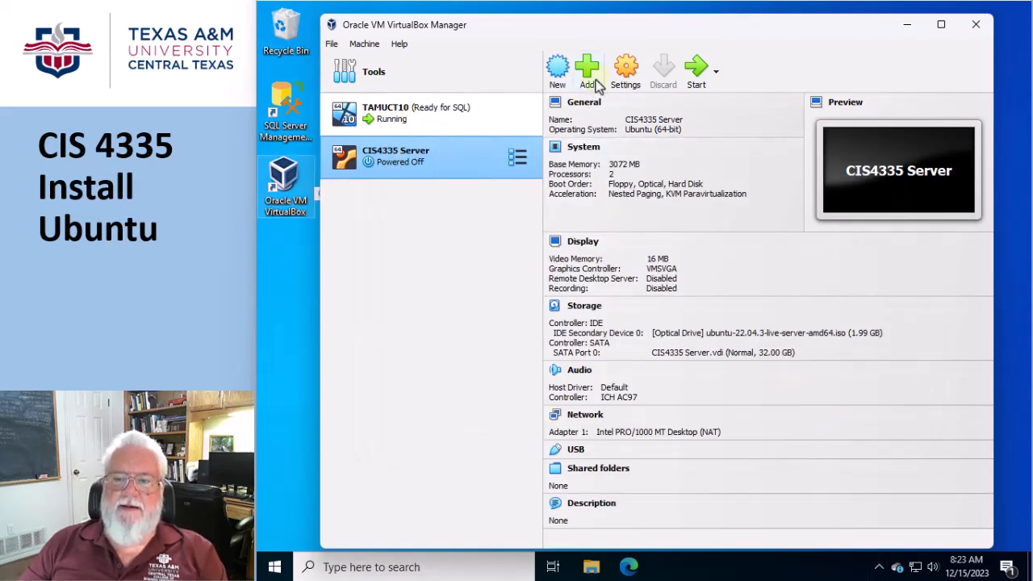
Step: In CIS4335 Server settings, review the General and System tabs, then select Display
{"action": "left_click", "coordinate": [627, 71]}
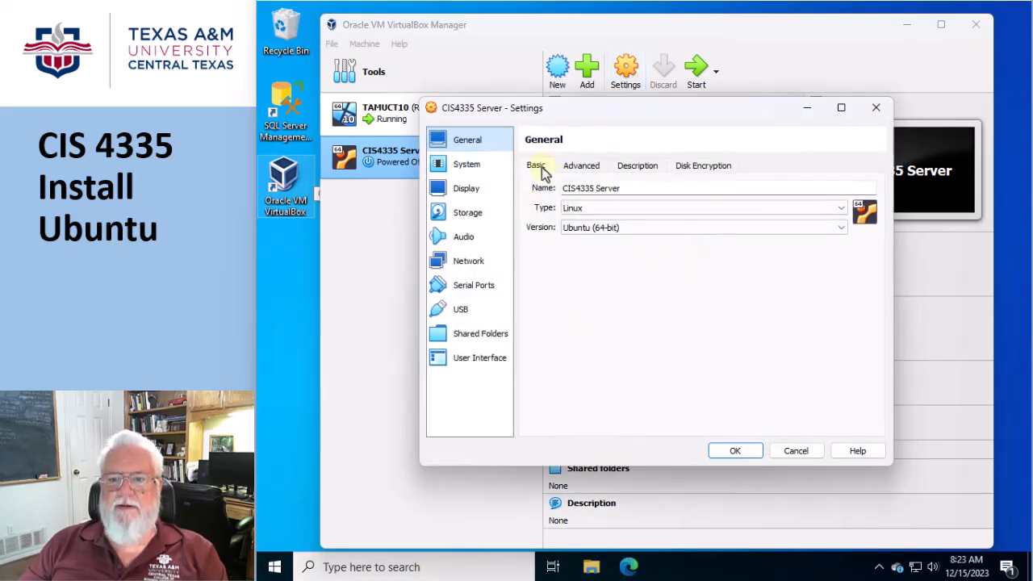
{"action": "left_click", "coordinate": [582, 167]}
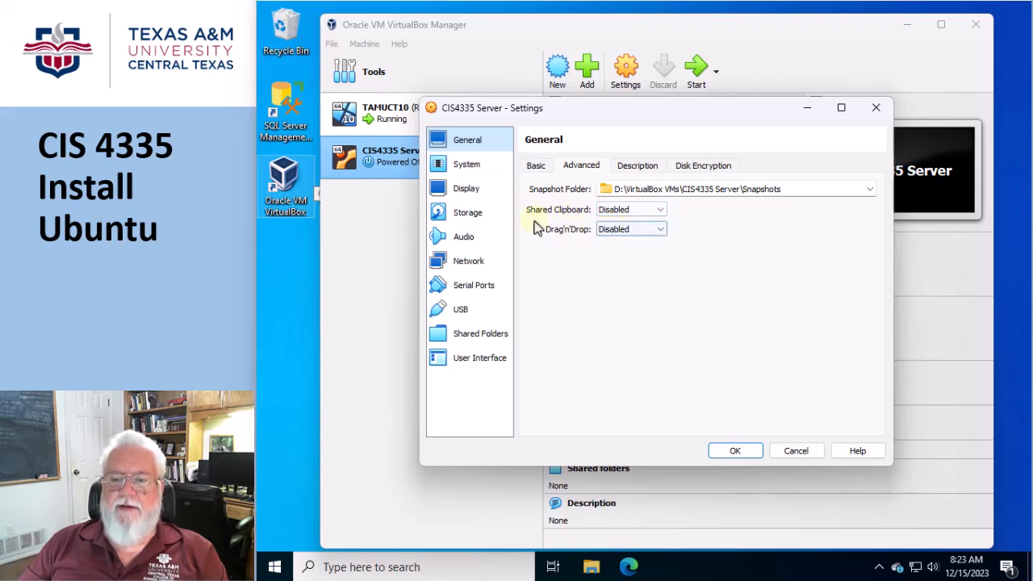
{"action": "left_click", "coordinate": [634, 171]}
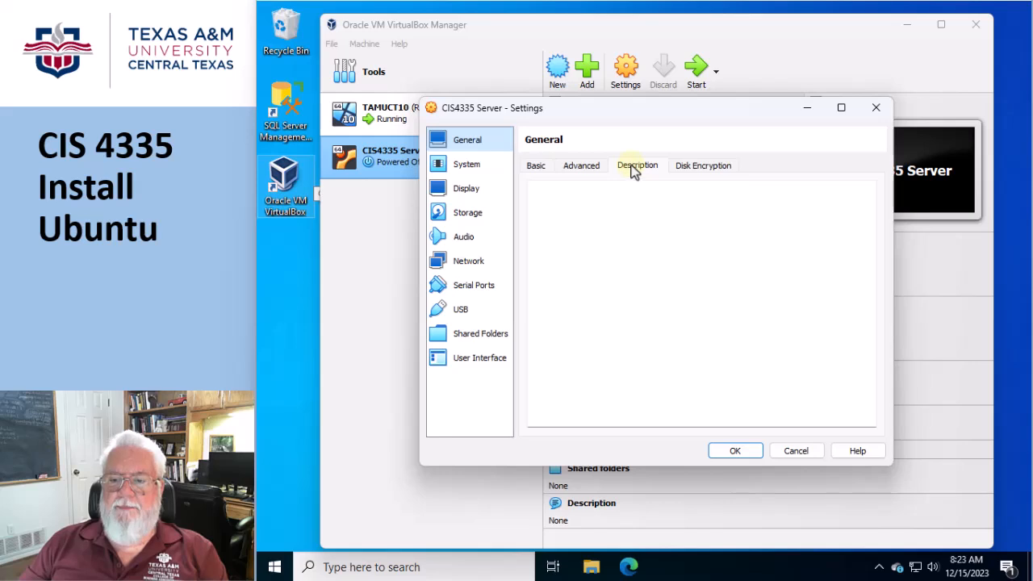
{"action": "left_click", "coordinate": [688, 166]}
{"action": "left_click", "coordinate": [468, 171]}
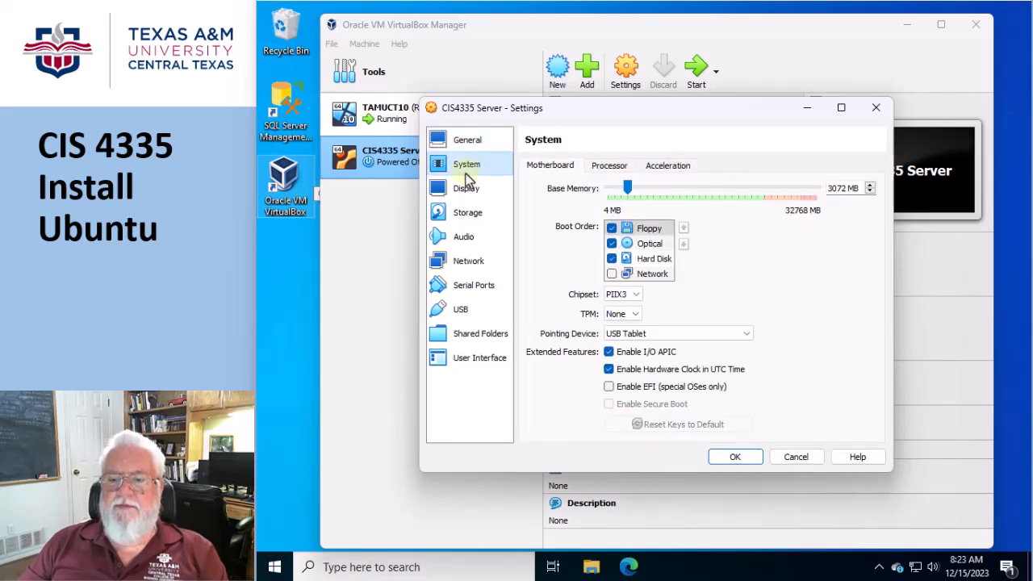
{"action": "left_click", "coordinate": [604, 170]}
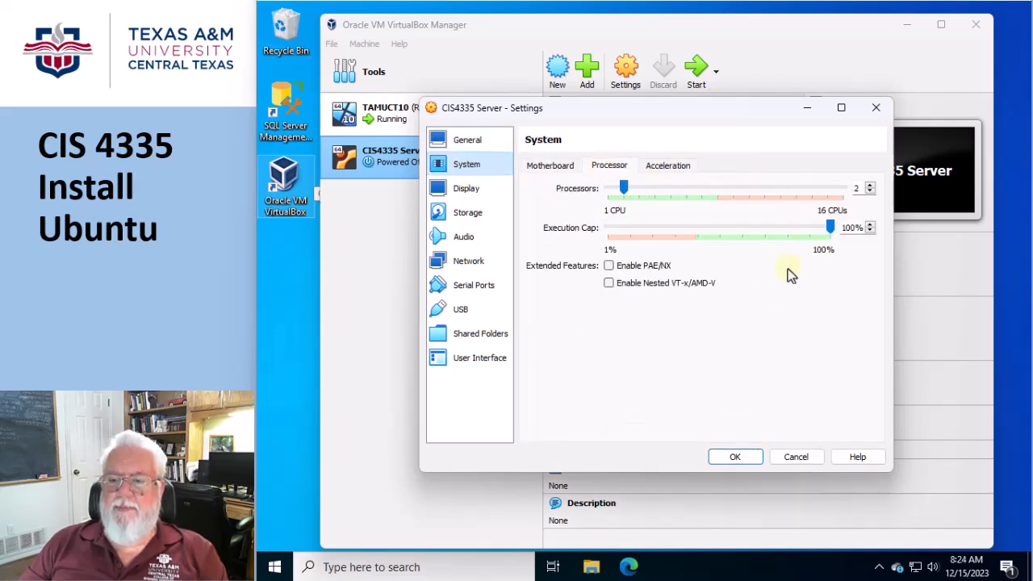
{"action": "left_click", "coordinate": [655, 171]}
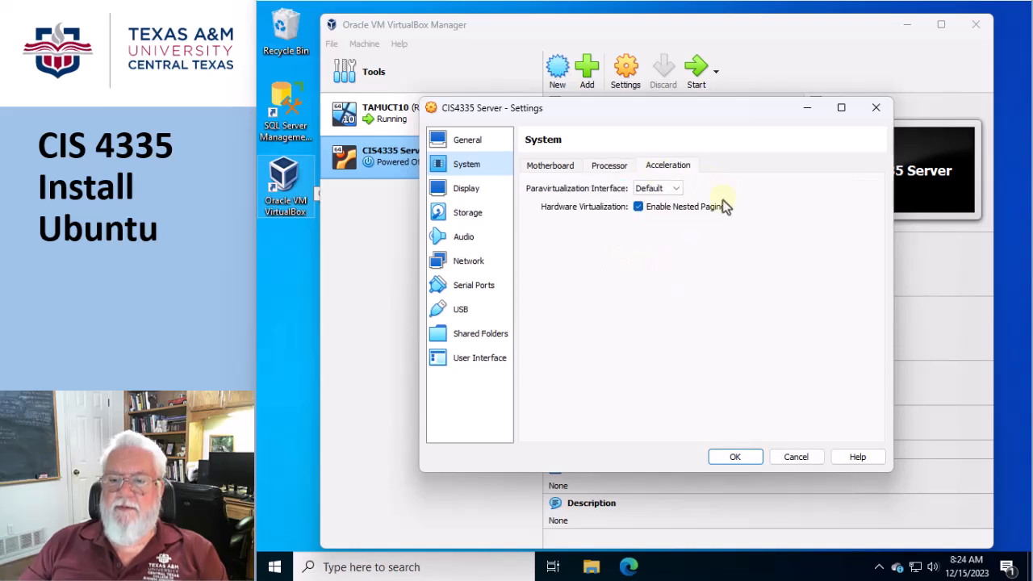
{"action": "left_click", "coordinate": [465, 192]}
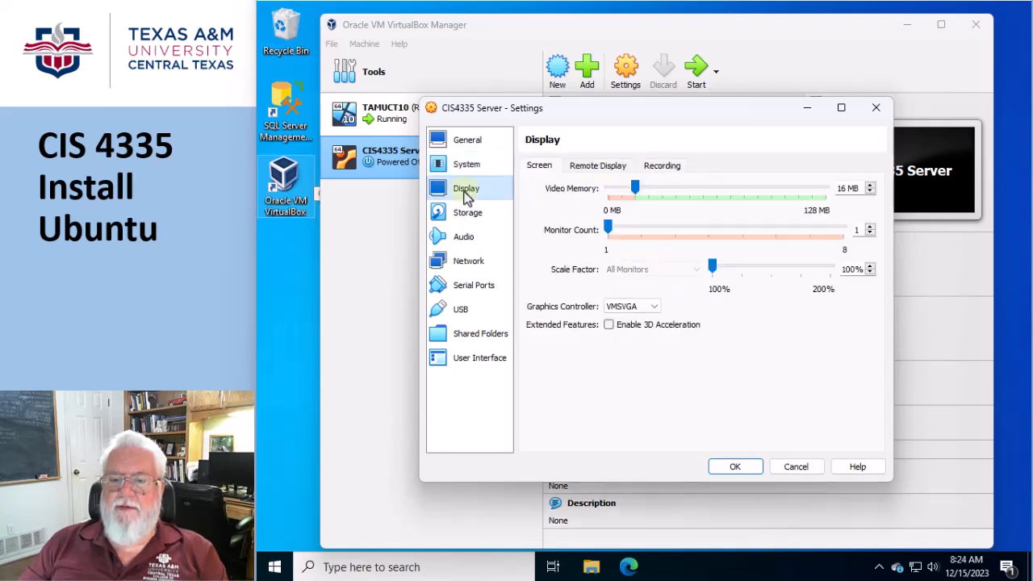
Step: Set video memory to 64 MB and switch to the Storage settings
{"action": "double_click", "coordinate": [837, 189]}
{"action": "type", "text": "64"}
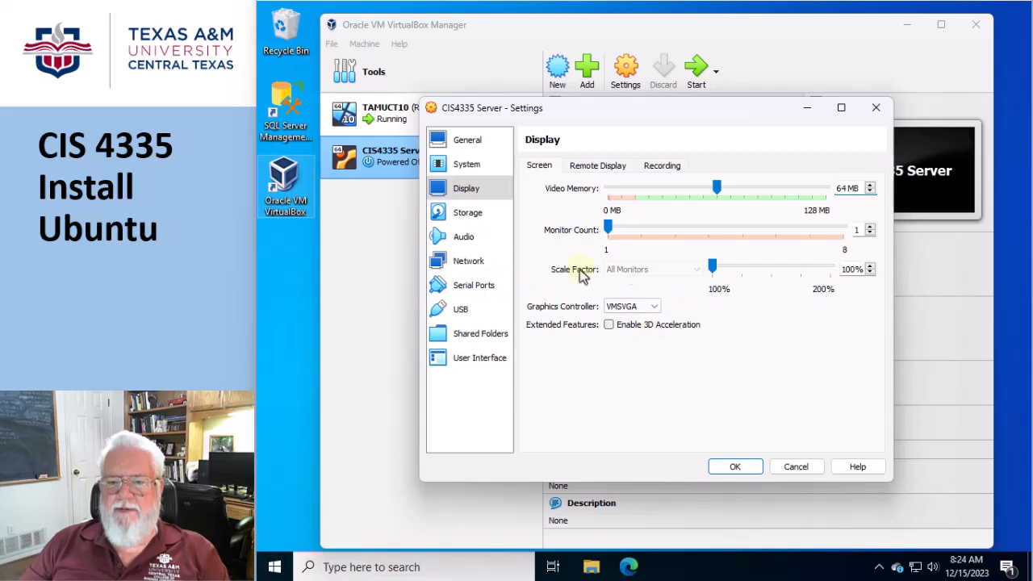
{"action": "left_click", "coordinate": [466, 216]}
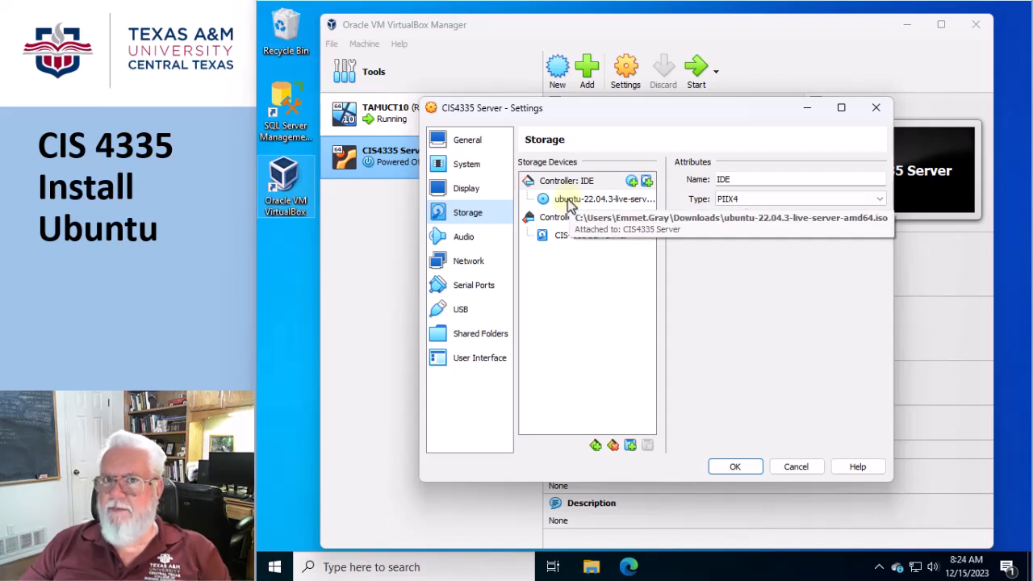
Step: Check Audio, Network and Serial Ports, then choose the USB 3.0 (xHCI) controller
{"action": "left_click", "coordinate": [458, 242]}
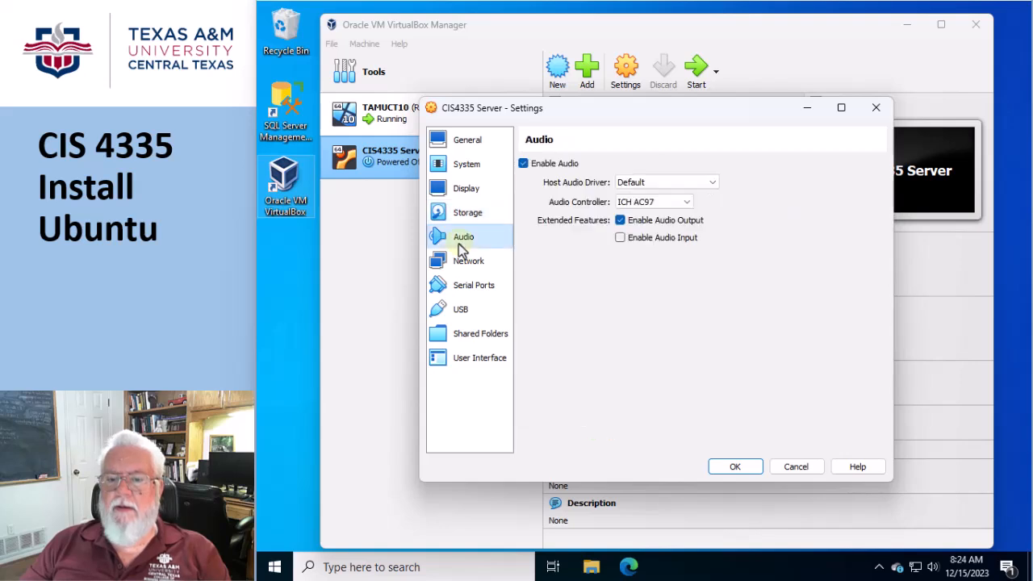
{"action": "left_click", "coordinate": [460, 262]}
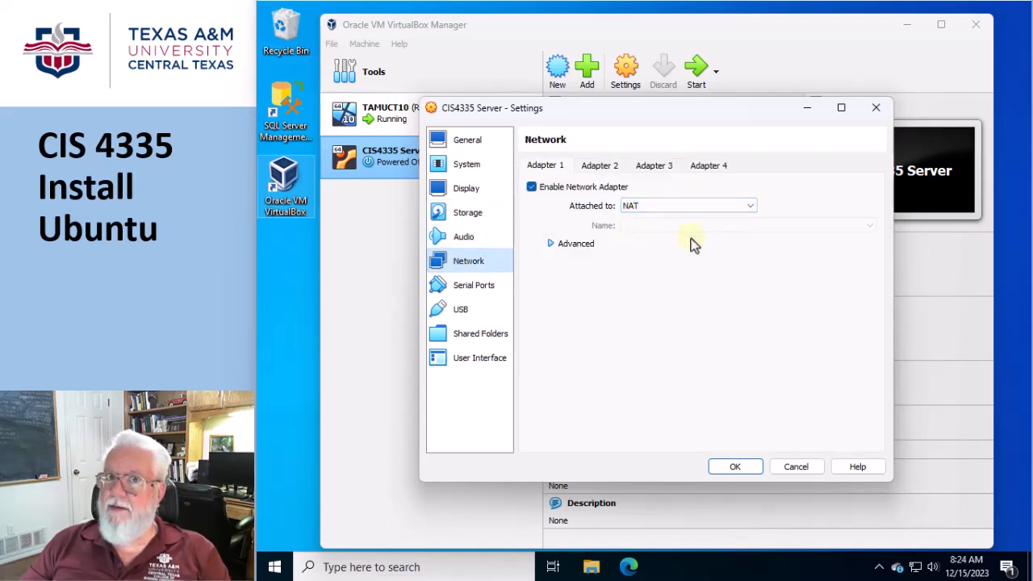
{"action": "left_click", "coordinate": [465, 295]}
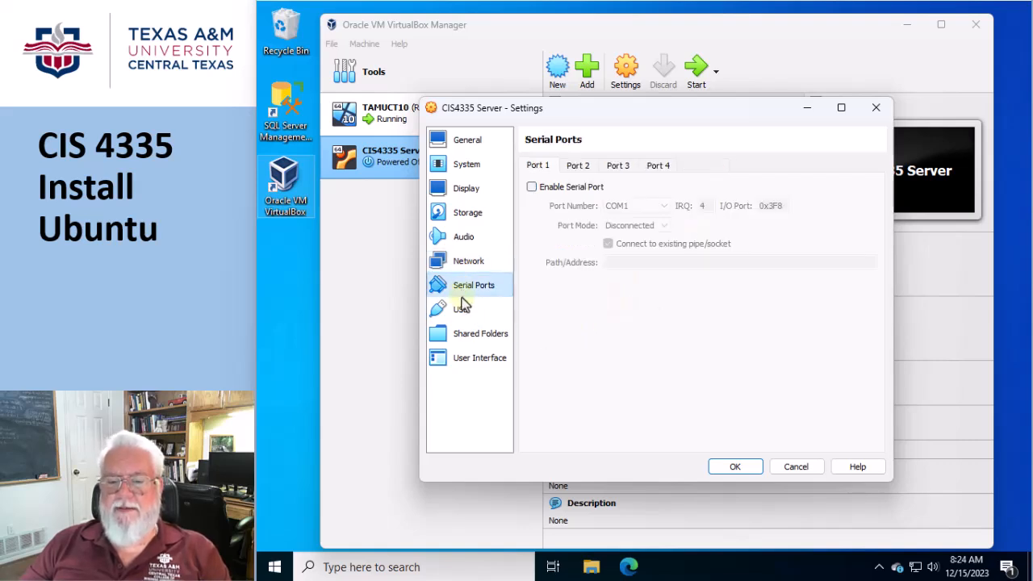
{"action": "left_click", "coordinate": [460, 307]}
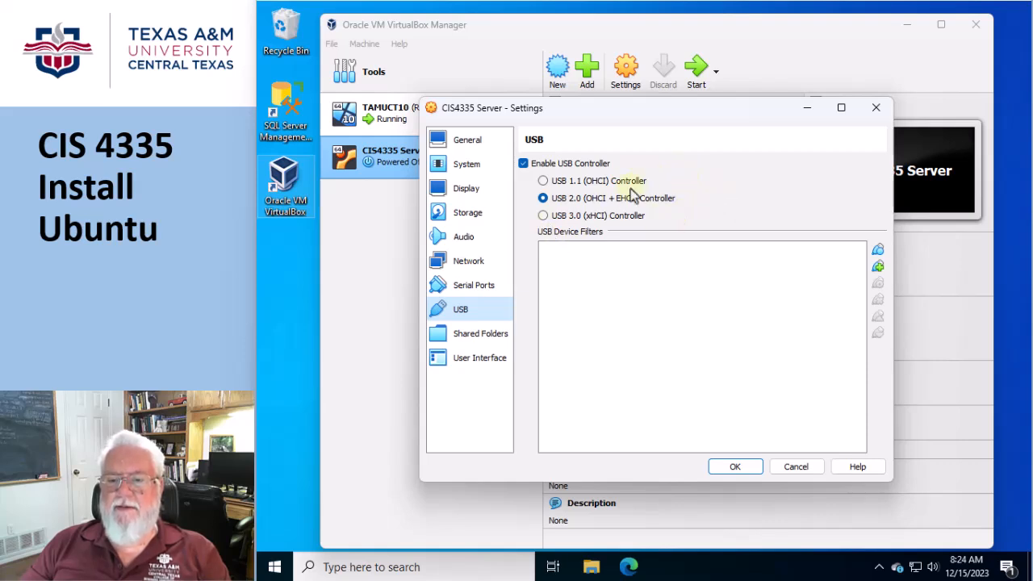
{"action": "left_click", "coordinate": [542, 217]}
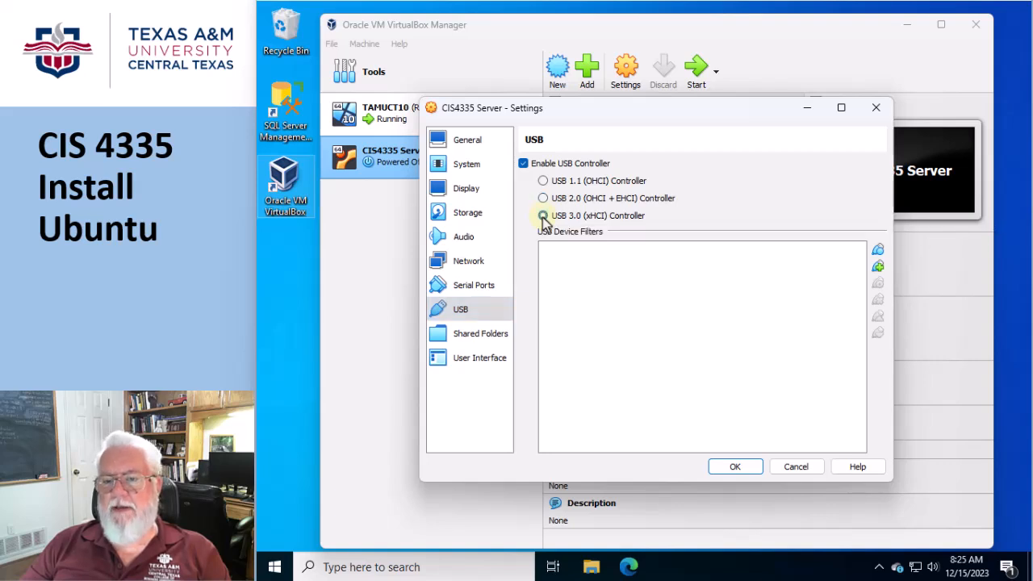
{"action": "left_click", "coordinate": [468, 337]}
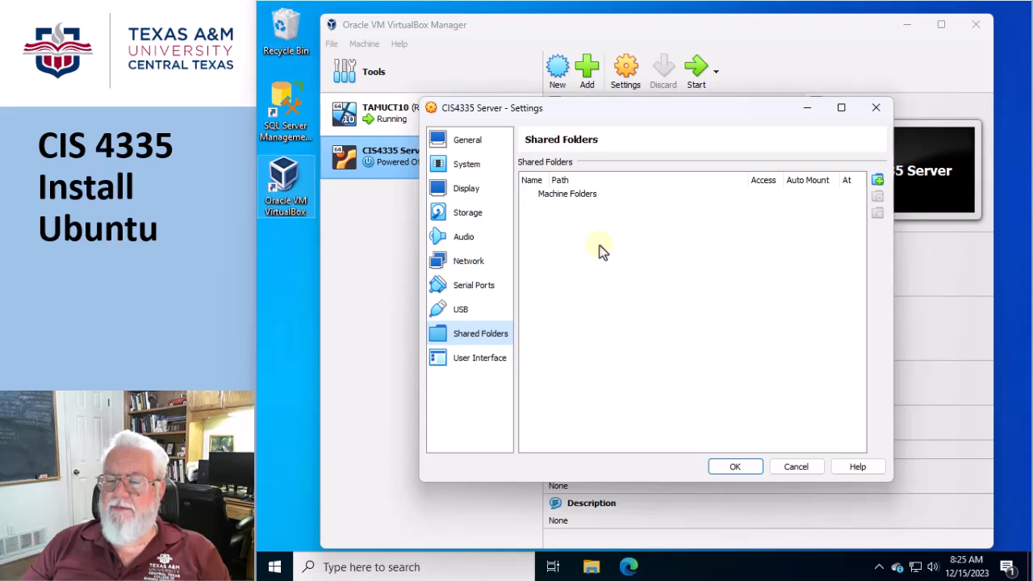
Step: Save the settings with OK and start the CIS4335 Server VM
{"action": "left_click", "coordinate": [726, 465]}
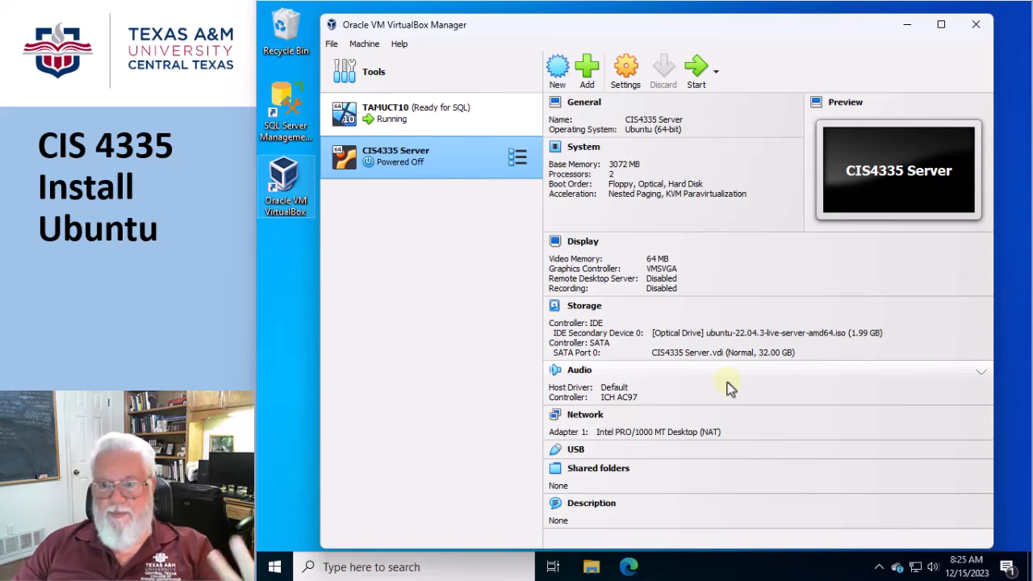
{"action": "left_click", "coordinate": [698, 71]}
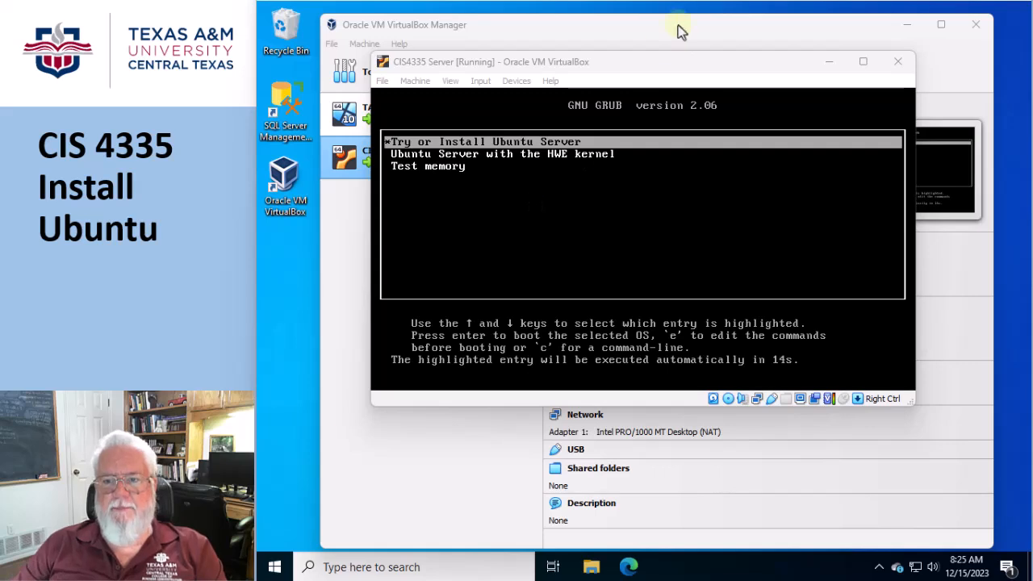
Step: Stop the GRUB countdown and boot the 'Try or Install Ubuntu Server' entry
{"action": "left_click", "coordinate": [637, 68]}
{"action": "key", "text": "Down"}
{"action": "key", "text": "Down"}
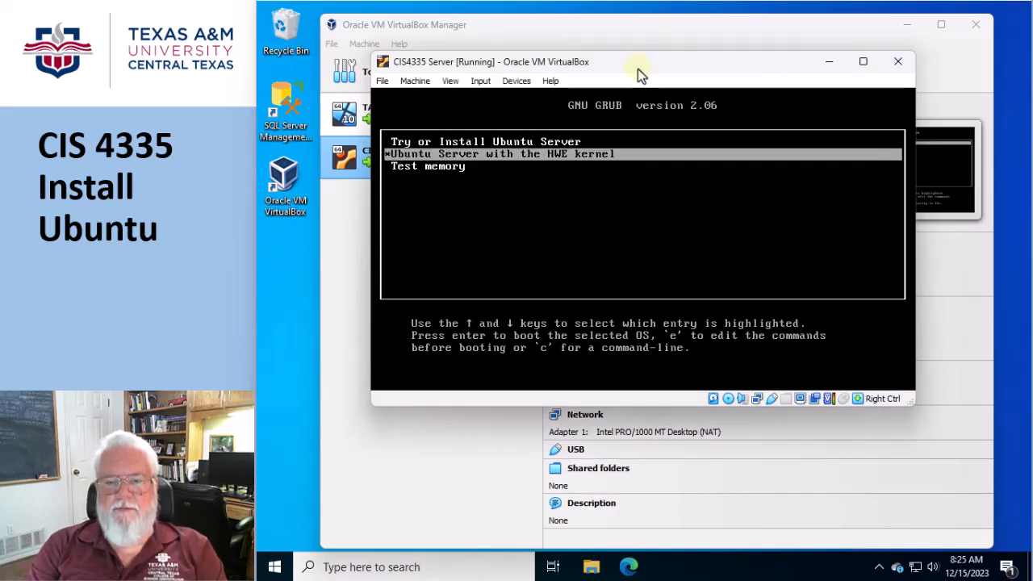
{"action": "key", "text": "Up"}
{"action": "key", "text": "Up"}
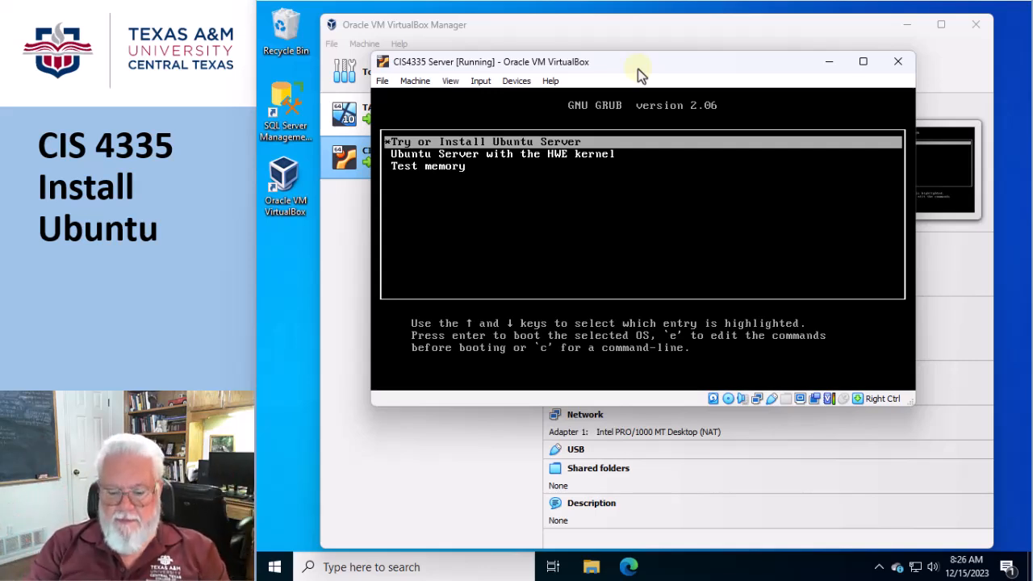
{"action": "key", "text": "Return"}
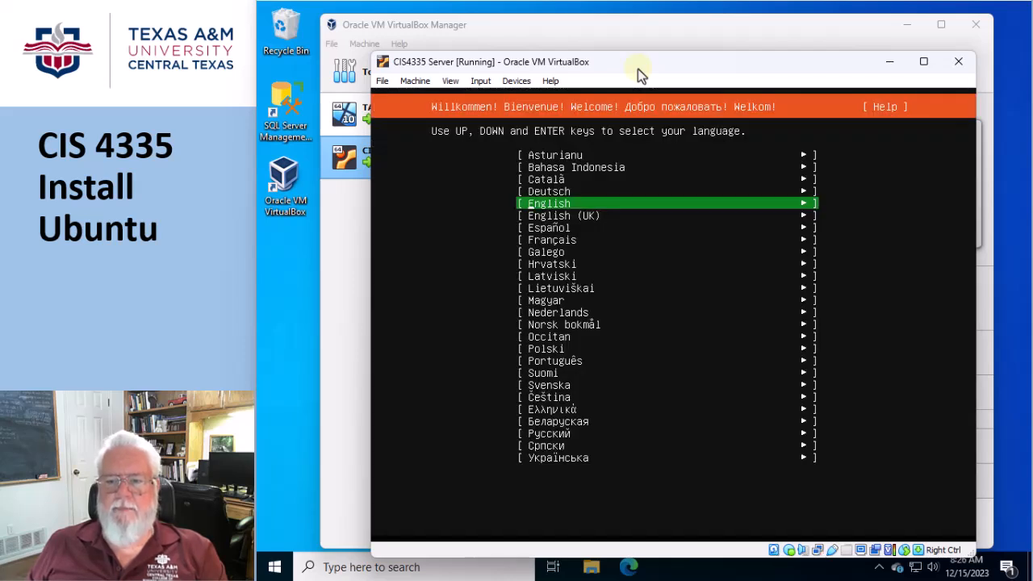
Step: Choose English, continue without updating the installer, and keep the English (US) keyboard layout
{"action": "key", "text": "Down"}
{"action": "key", "text": "Up"}
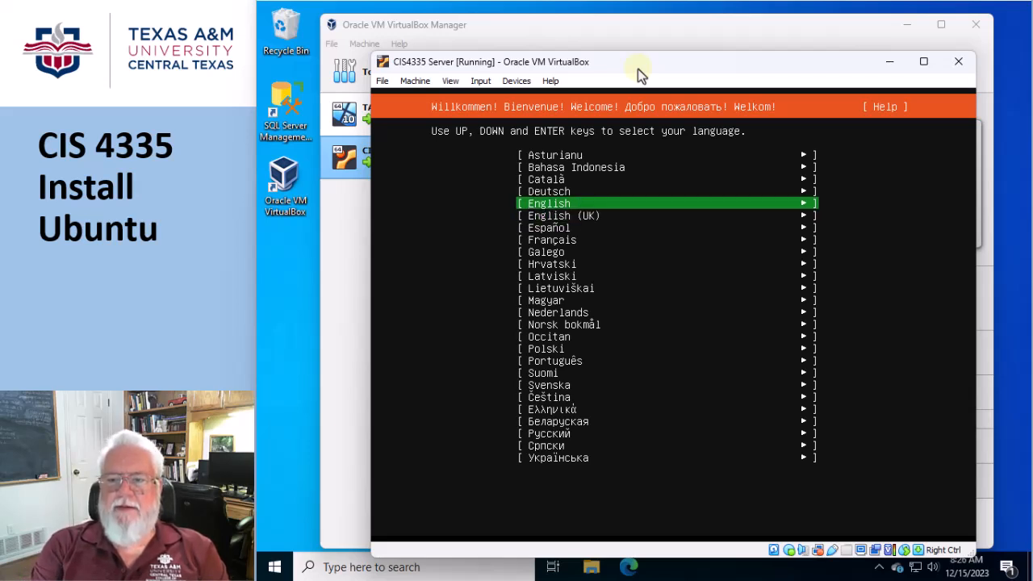
{"action": "key", "text": "Return"}
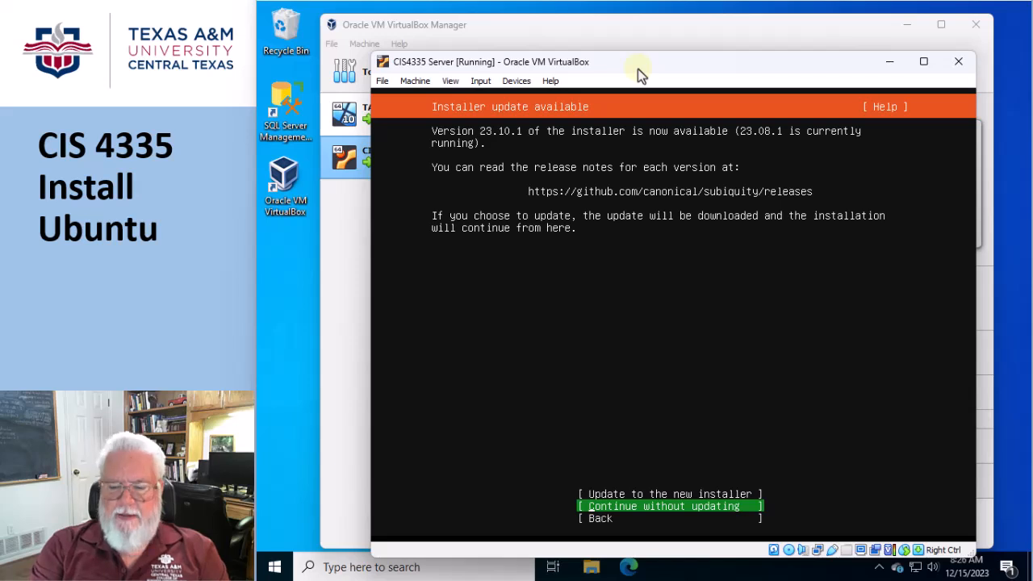
{"action": "key", "text": "Return"}
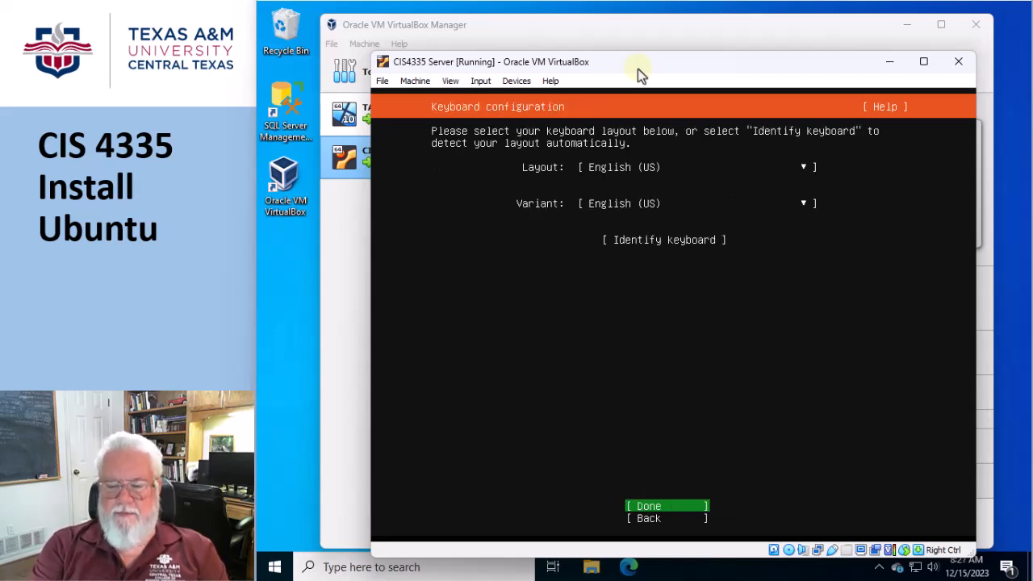
{"action": "key", "text": "Return"}
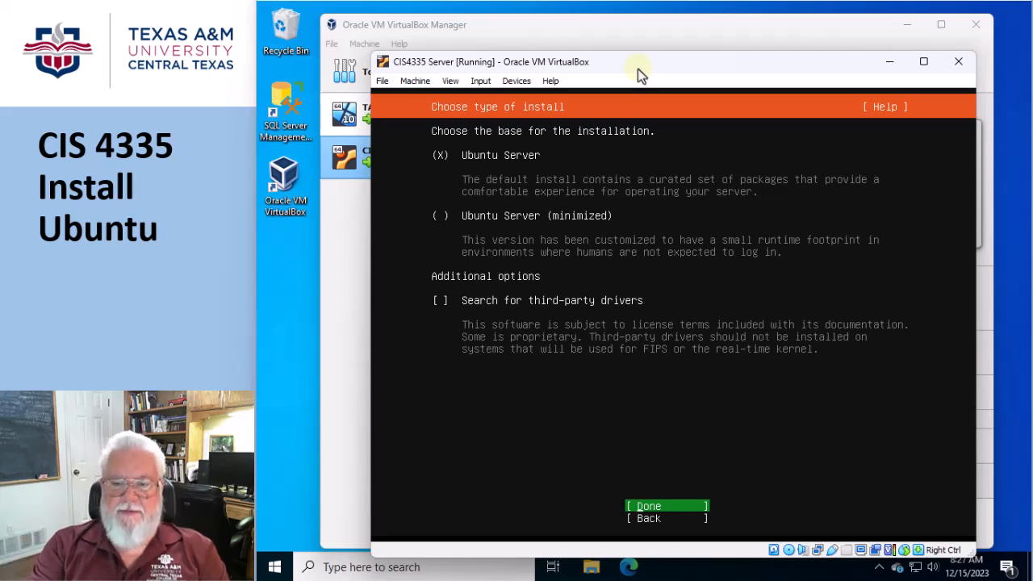
Step: Accept the Ubuntu Server install type, default network, no proxy, and the us.archive.ubuntu.com mirror
{"action": "key", "text": "Return"}
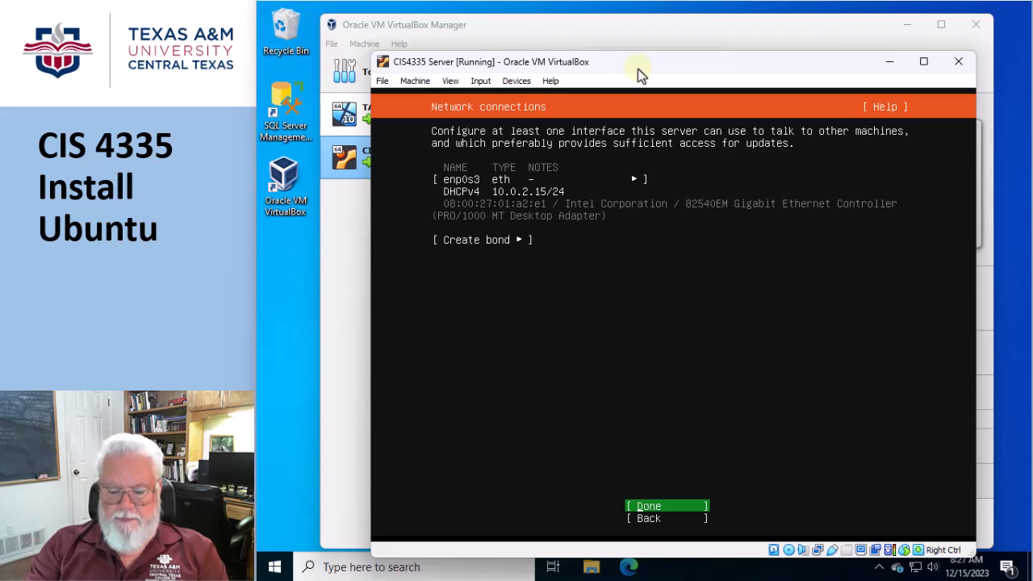
{"action": "key", "text": "Return"}
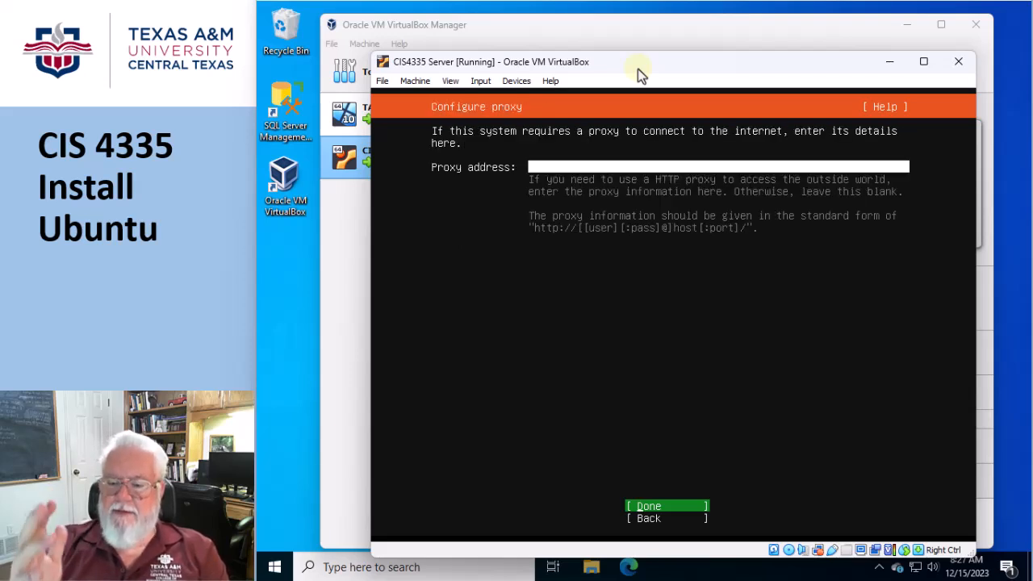
{"action": "key", "text": "Return"}
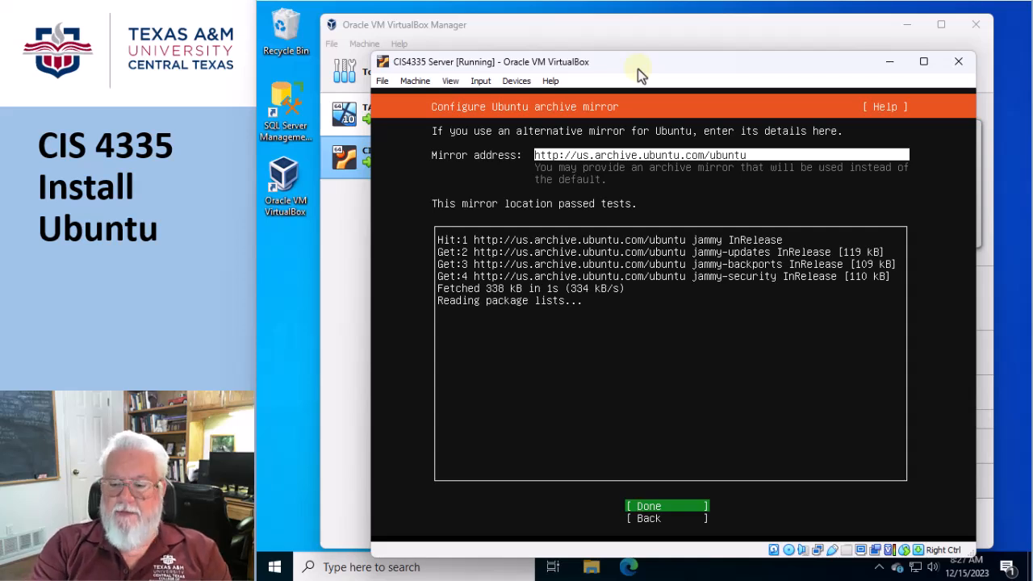
{"action": "key", "text": "Return"}
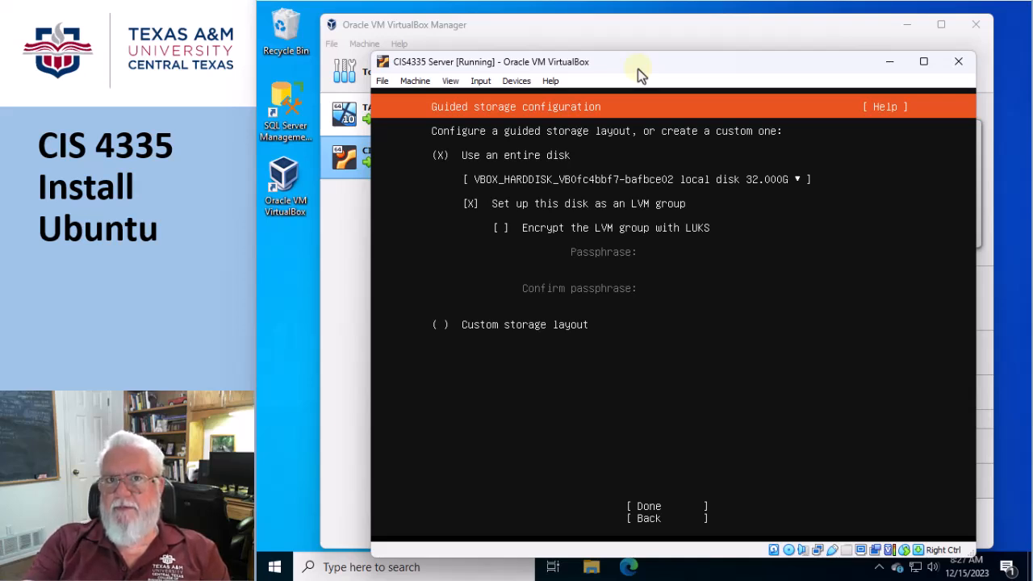
Step: Use the entire 32 GB disk with LVM, accept the layout, and confirm the destructive action
{"action": "key", "text": "Tab"}
{"action": "key", "text": "Tab"}
{"action": "key", "text": "Tab"}
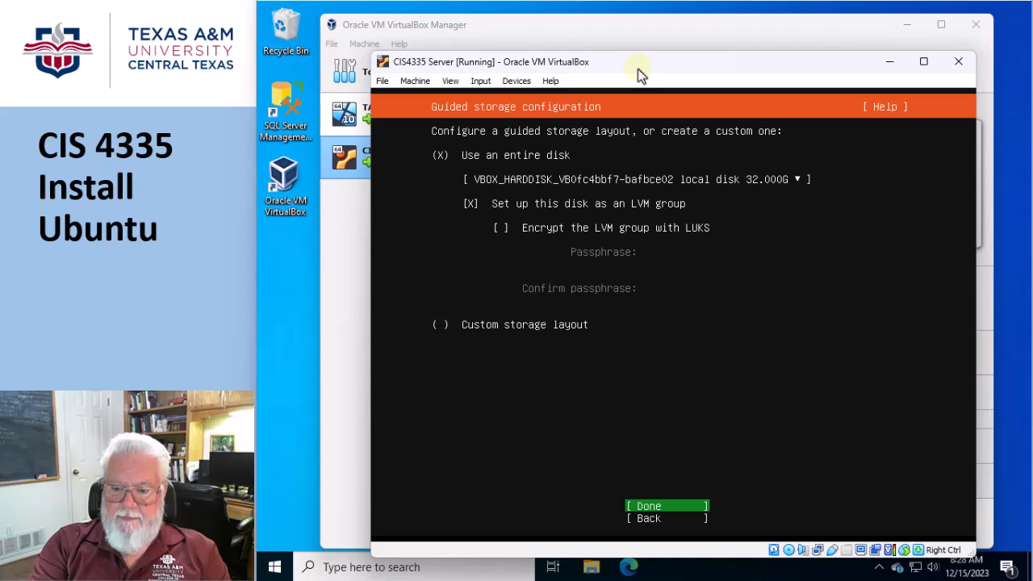
{"action": "key", "text": "Return"}
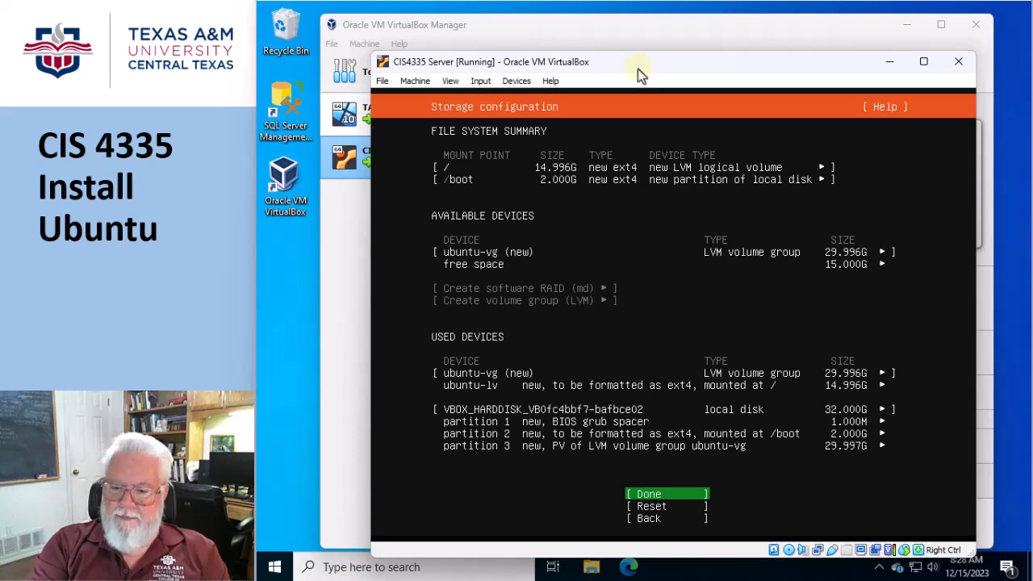
{"action": "key", "text": "Return"}
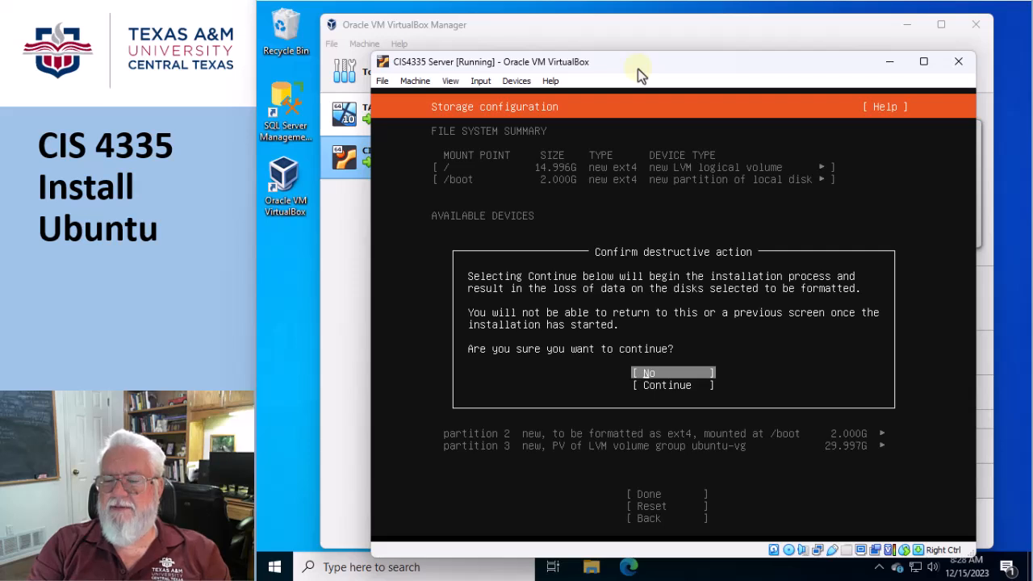
{"action": "key", "text": "Down"}
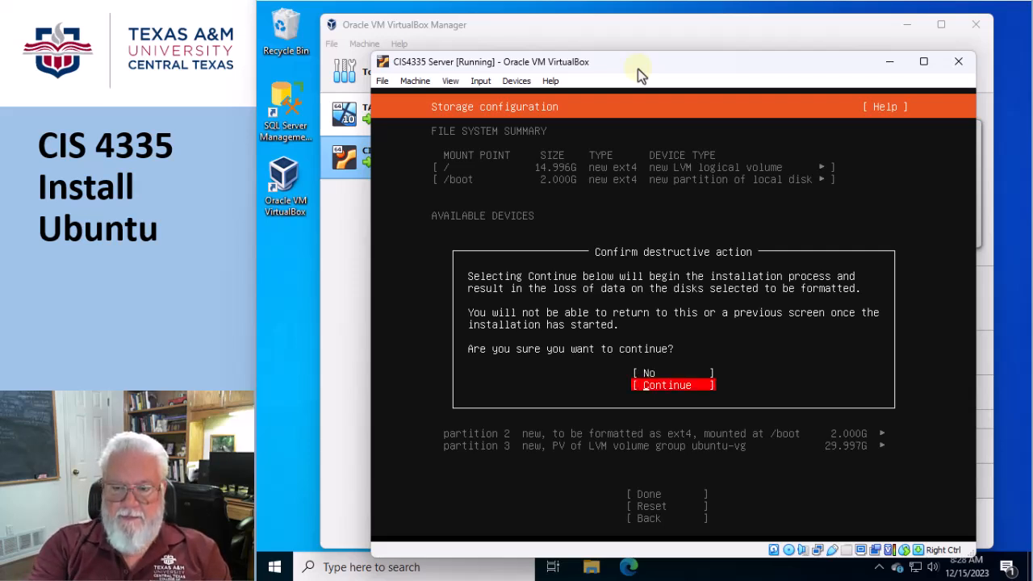
{"action": "key", "text": "Return"}
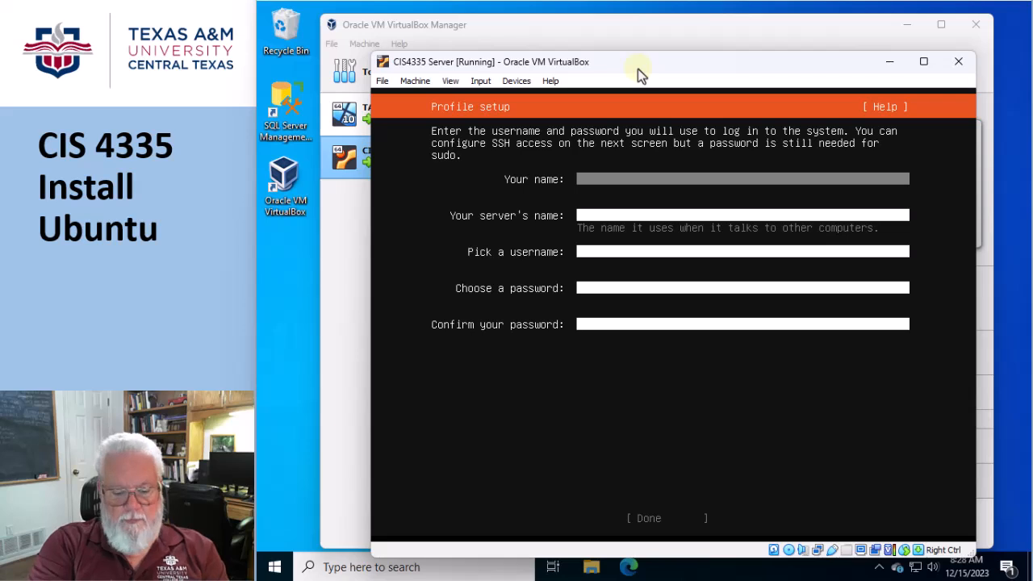
Step: Enter the full name, server name server1 and the account username in Profile setup
{"action": "type", "text": "Emmet Gray"}
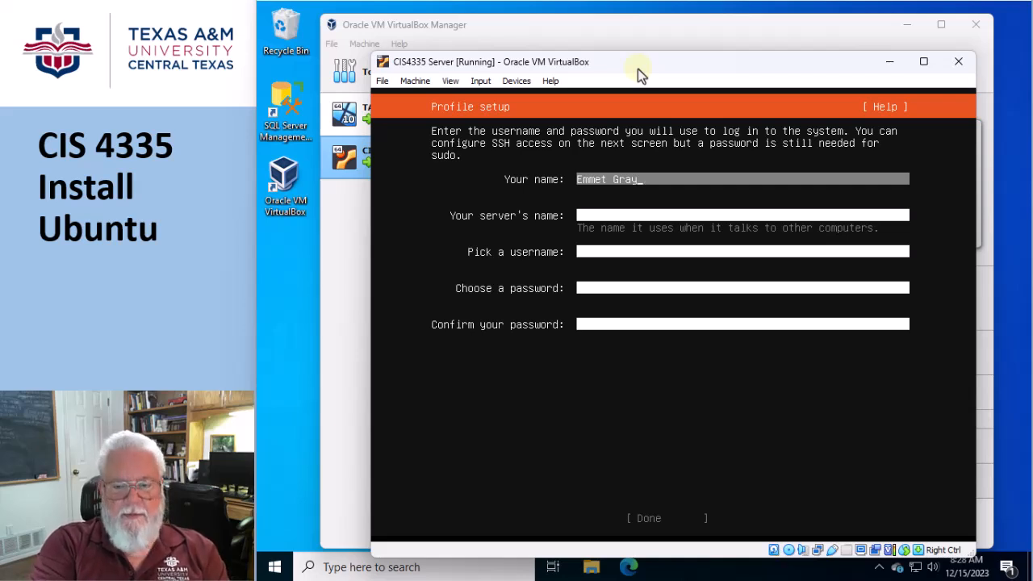
{"action": "key", "text": "Tab"}
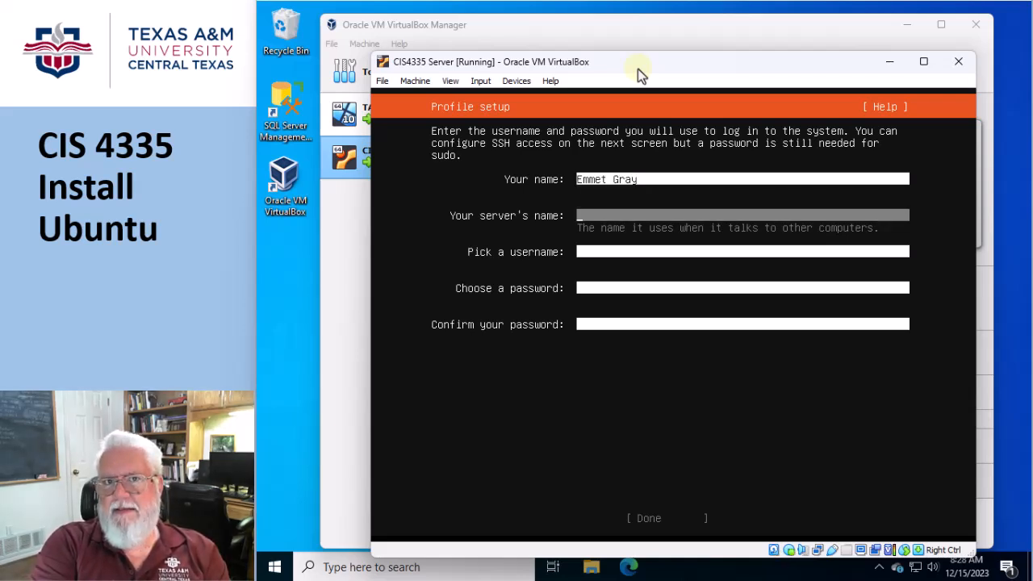
{"action": "type", "text": "server1"}
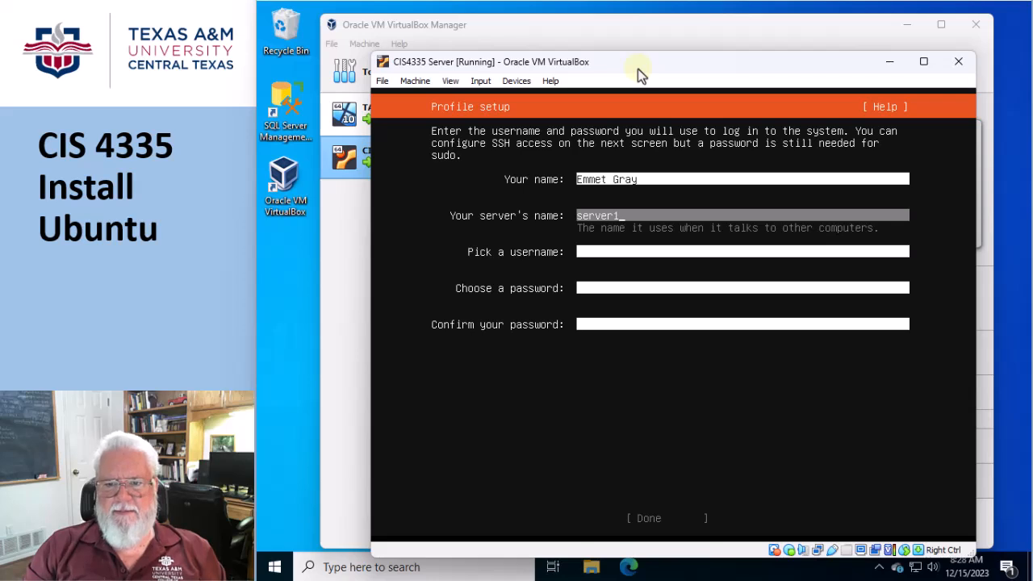
{"action": "key", "text": "Tab"}
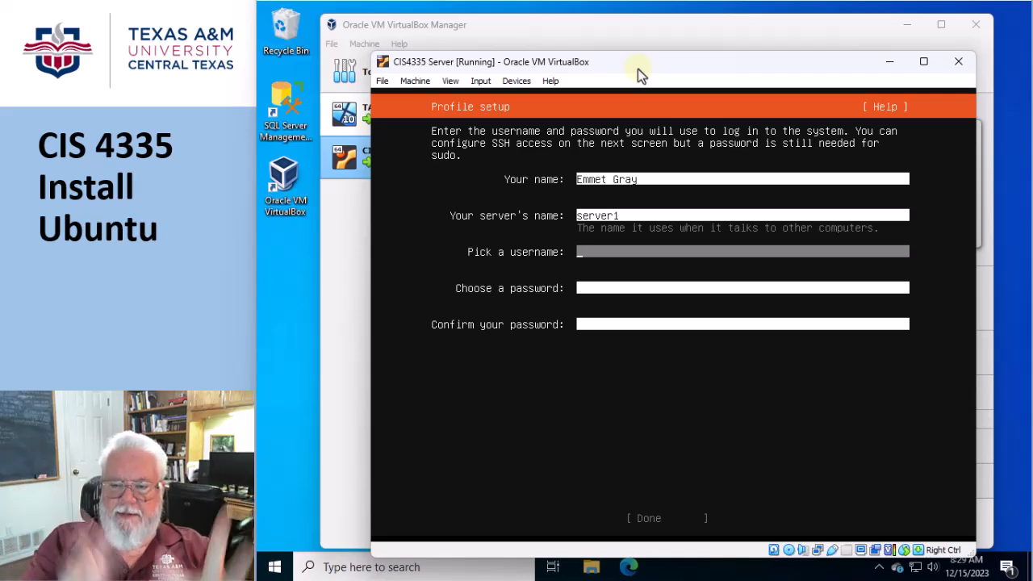
{"action": "type", "text": "emmetgray"}
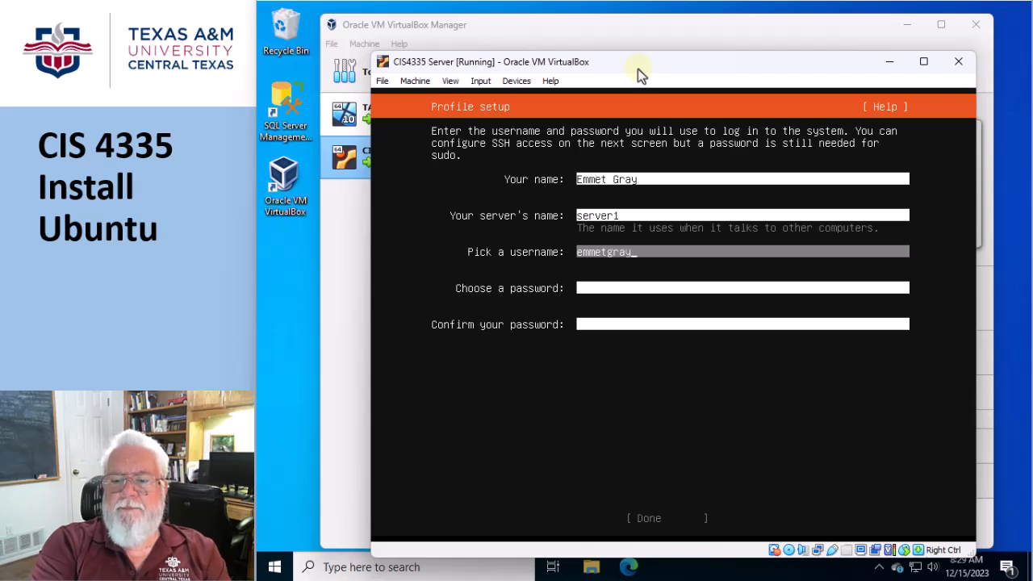
Step: Enter and confirm the account password, then submit the profile
{"action": "key", "text": "Tab"}
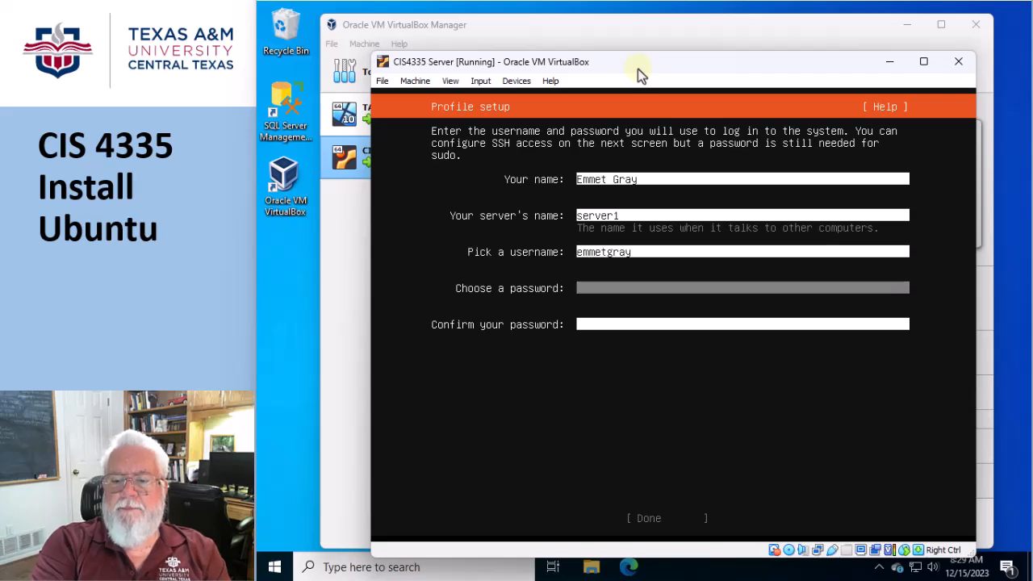
{"action": "type", "text": "***"}
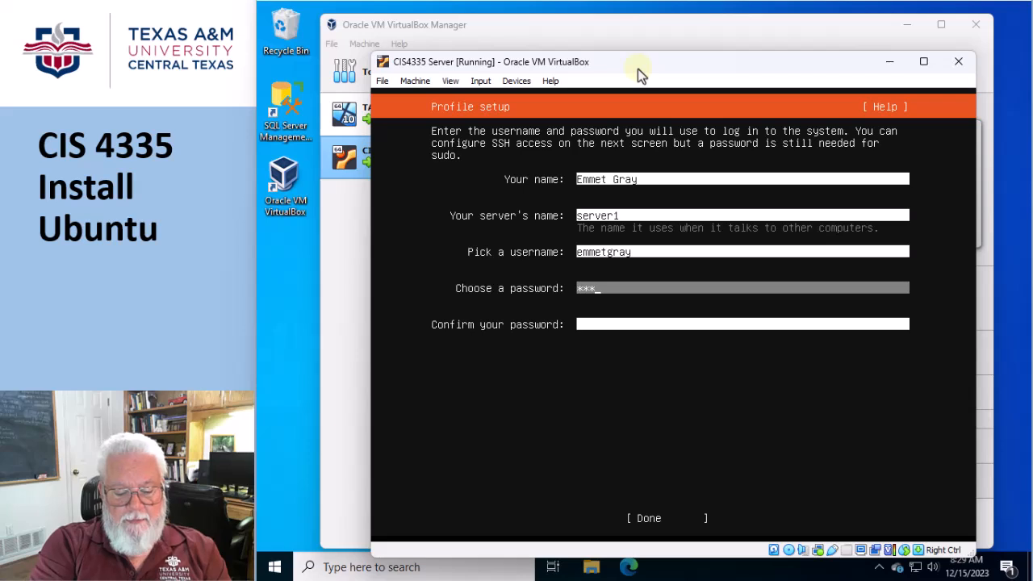
{"action": "type", "text": "****"}
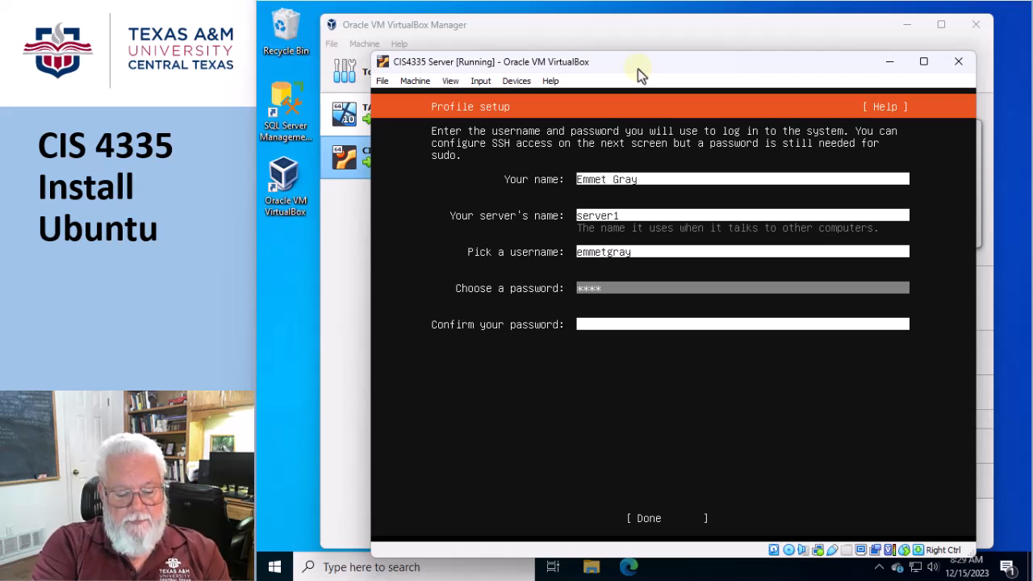
{"action": "type", "text": "*****"}
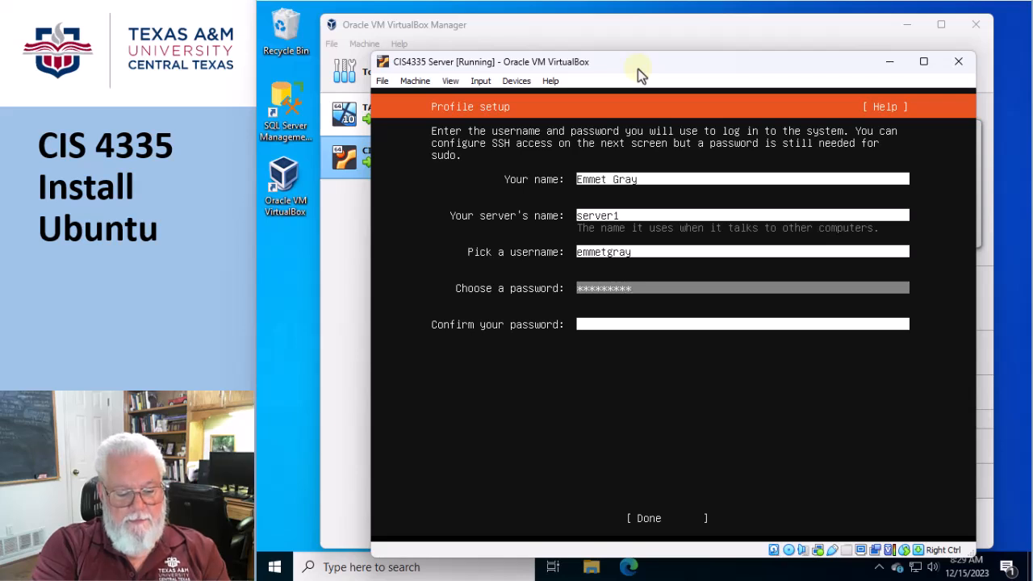
{"action": "type", "text": "*"}
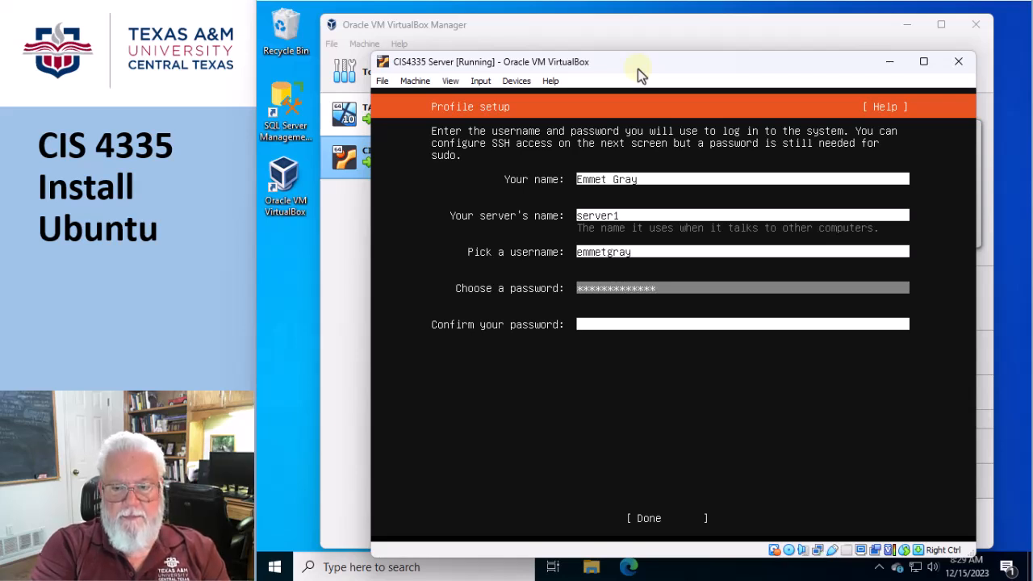
{"action": "key", "text": "Tab"}
{"action": "type", "text": "***"}
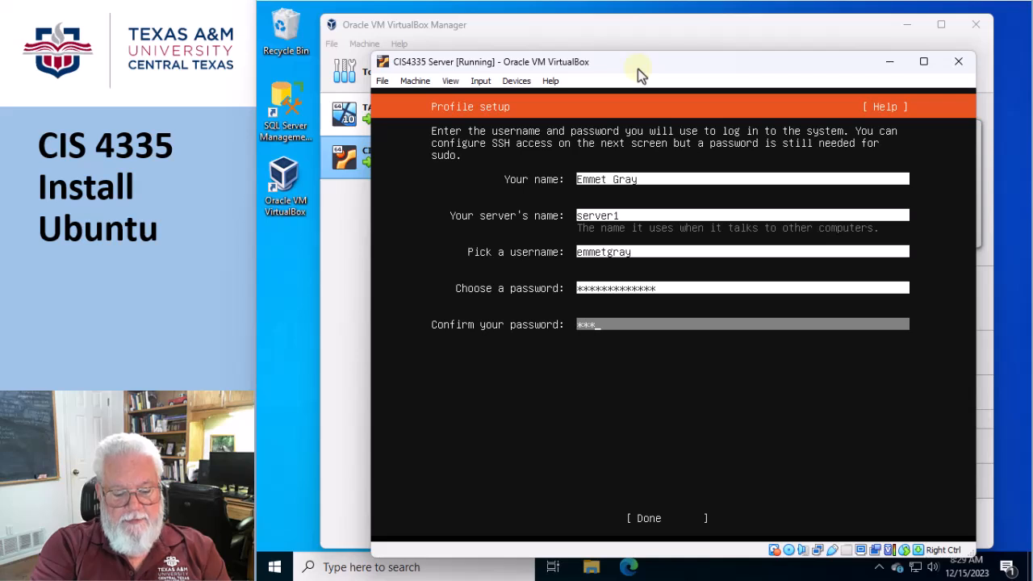
{"action": "type", "text": "*********"}
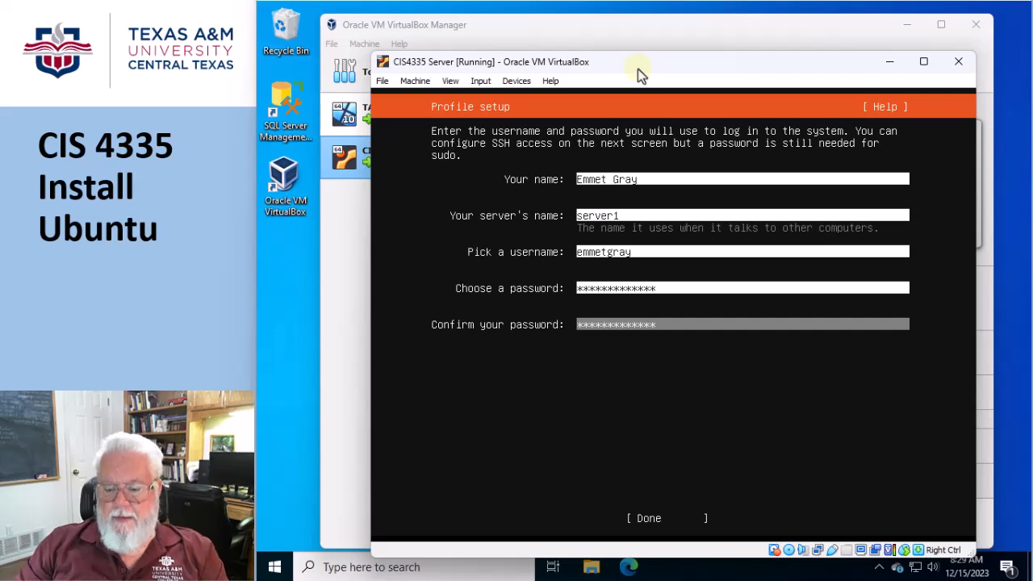
{"action": "key", "text": "Tab"}
{"action": "key", "text": "Return"}
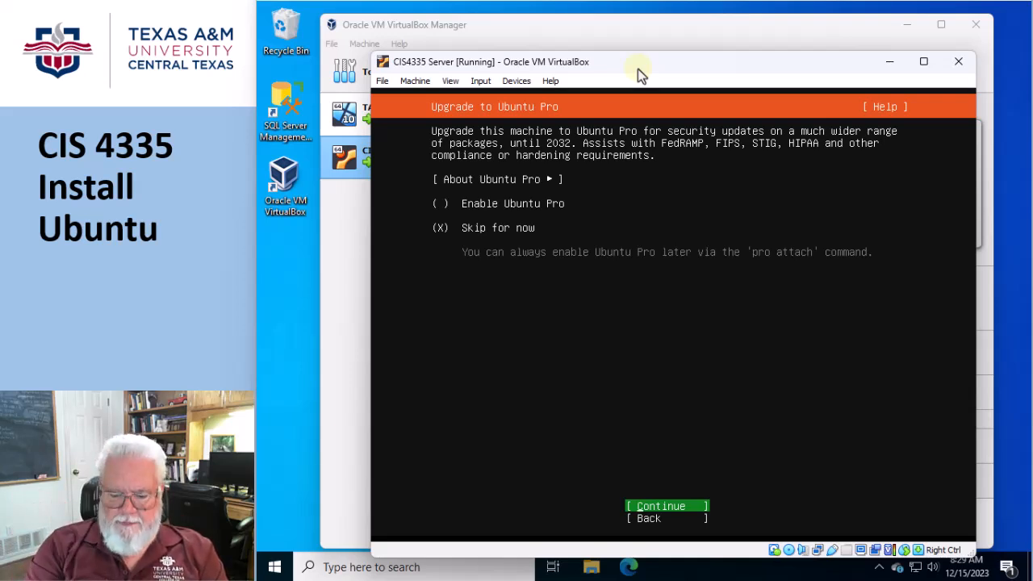
Step: Skip Ubuntu Pro and OpenSSH server, and pass the featured snaps list without selecting any
{"action": "key", "text": "Return"}
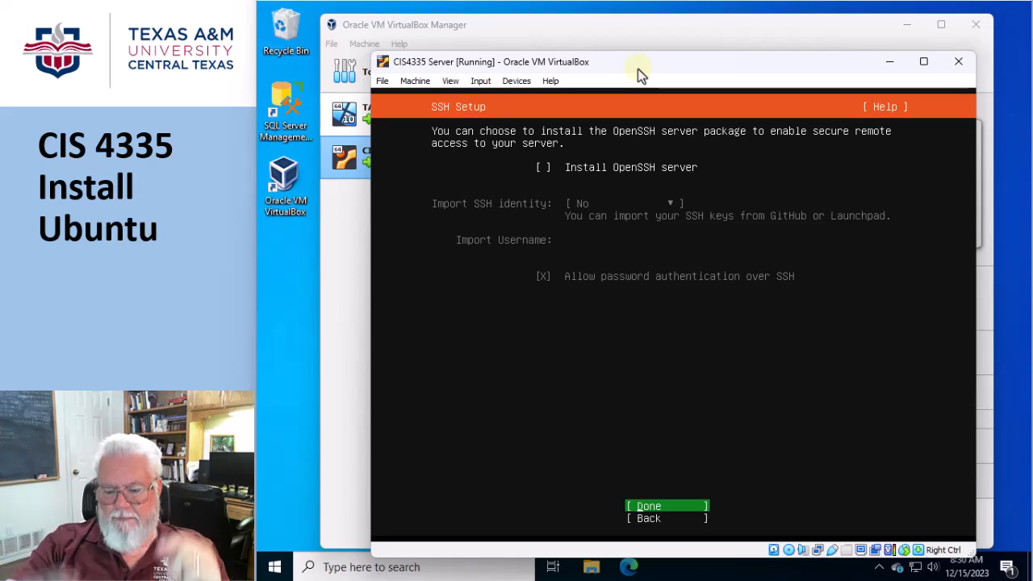
{"action": "key", "text": "Return"}
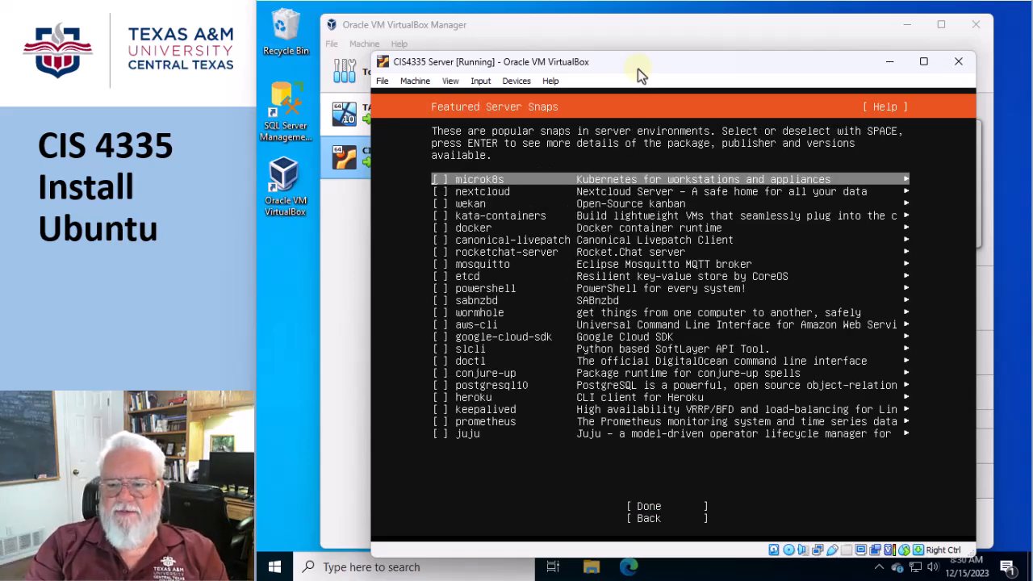
{"action": "key", "text": "Down"}
{"action": "key", "text": "Down"}
{"action": "key", "text": "Down"}
{"action": "key", "text": "Down"}
{"action": "key", "text": "Down"}
{"action": "key", "text": "Down"}
{"action": "key", "text": "Down"}
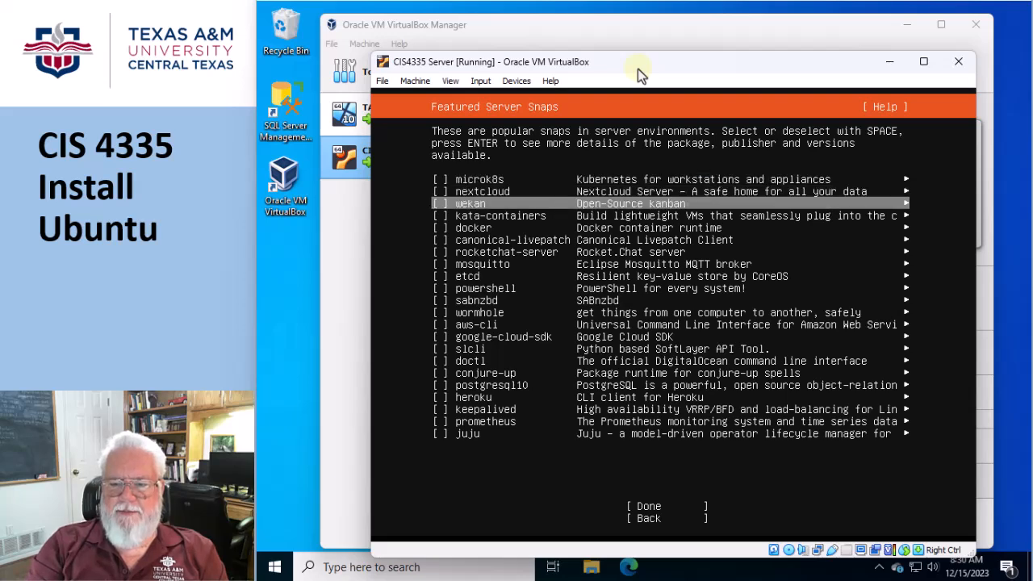
{"action": "key", "text": "Down"}
{"action": "key", "text": "Down"}
{"action": "key", "text": "Down"}
{"action": "key", "text": "Down"}
{"action": "key", "text": "Down"}
{"action": "key", "text": "Down"}
{"action": "key", "text": "Down"}
{"action": "key", "text": "Down"}
{"action": "key", "text": "Down"}
{"action": "key", "text": "Down"}
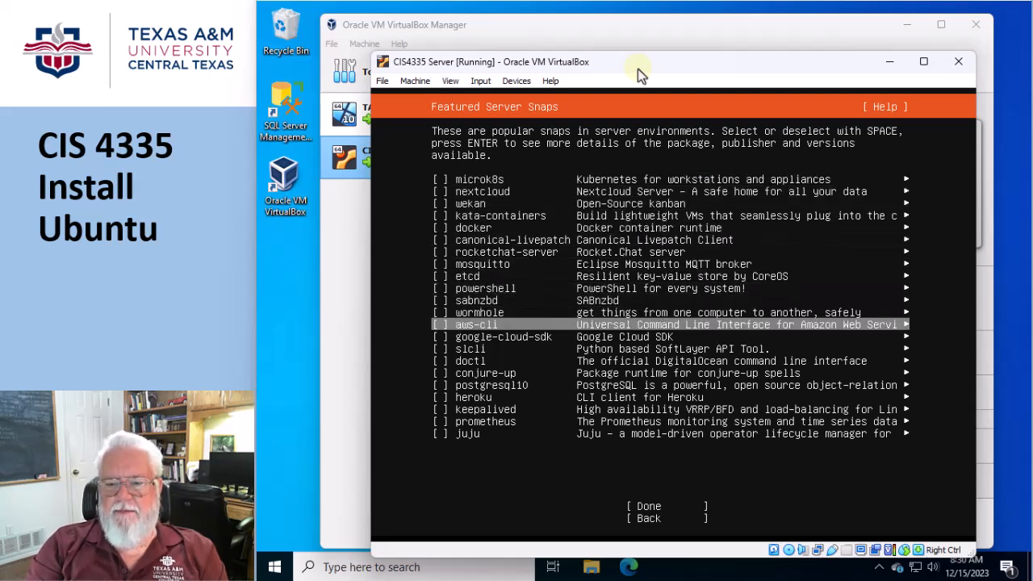
{"action": "key", "text": "Down"}
{"action": "key", "text": "Down"}
{"action": "key", "text": "Down"}
{"action": "key", "text": "Down"}
{"action": "key", "text": "Down"}
{"action": "key", "text": "Down"}
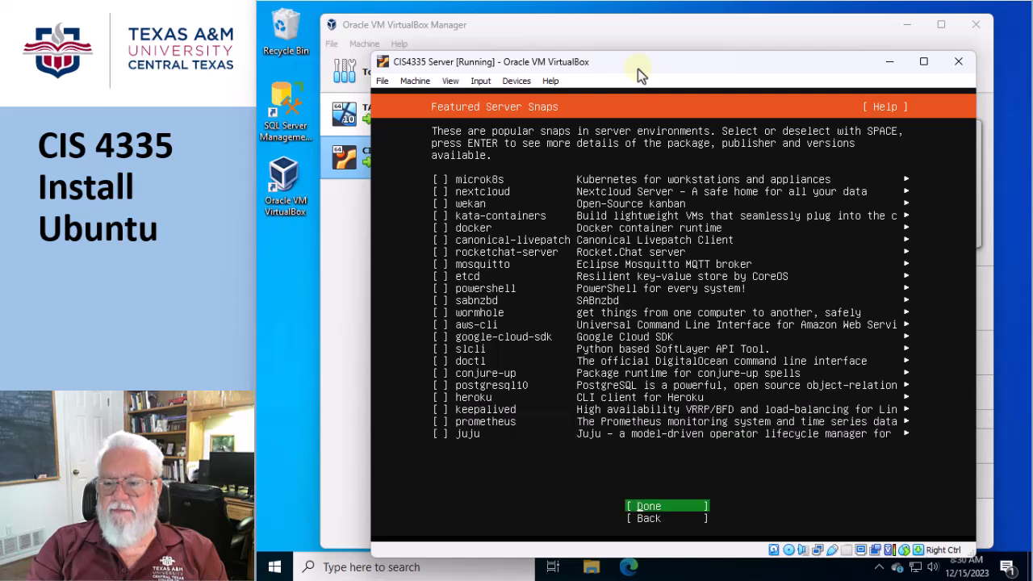
{"action": "key", "text": "Up"}
Step: Finish without server snaps and choose Reboot Now once the installation completes
{"action": "key", "text": "Return"}
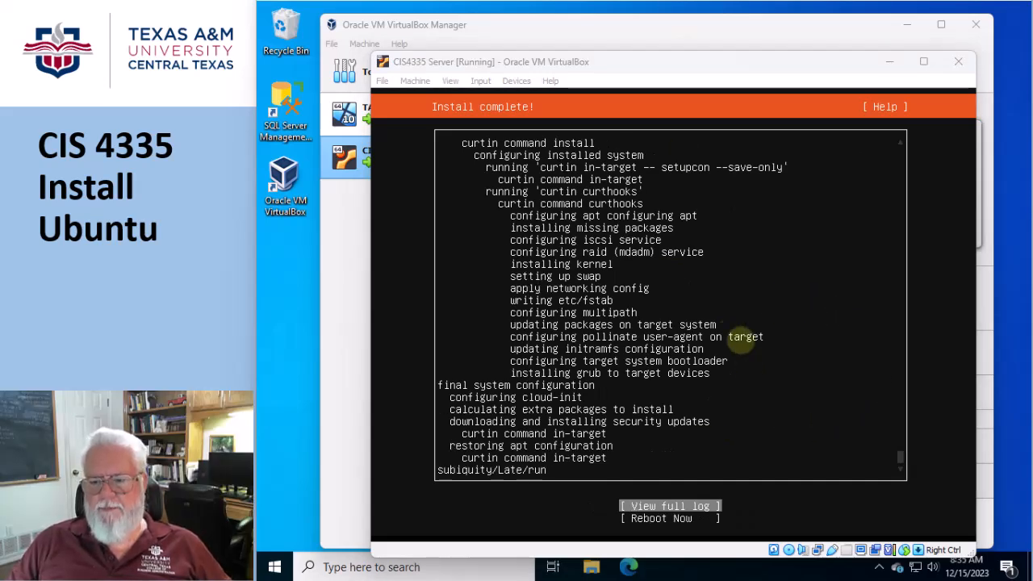
{"action": "left_click", "coordinate": [678, 63]}
{"action": "key", "text": "Down"}
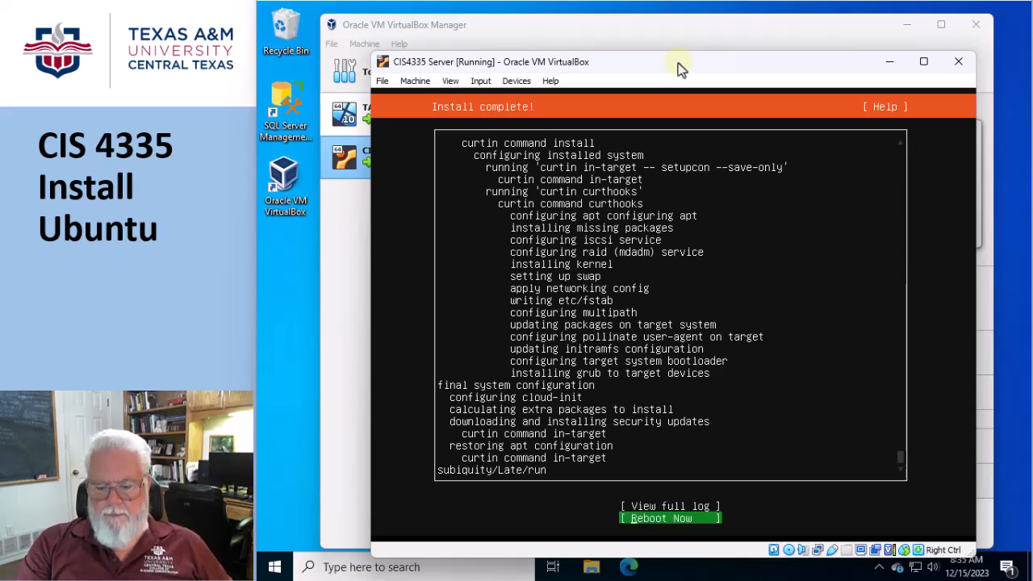
{"action": "key", "text": "Return"}
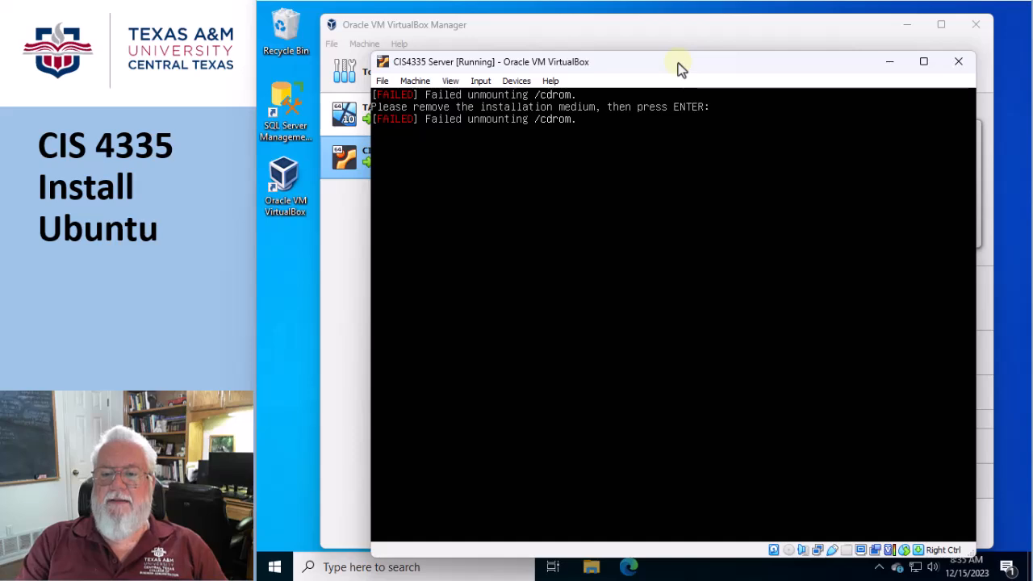
Step: Dismiss the remove-installation-medium message and let the server boot to the server1 login prompt
{"action": "key", "text": "Return"}
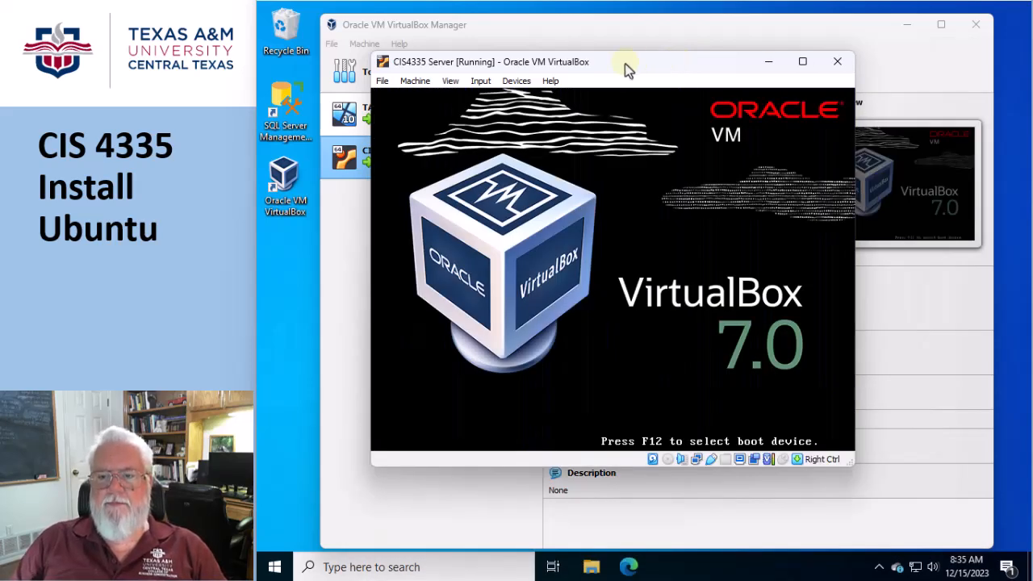
{"action": "left_click_drag", "start_coordinate": [627, 67], "coordinate": [611, 47]}
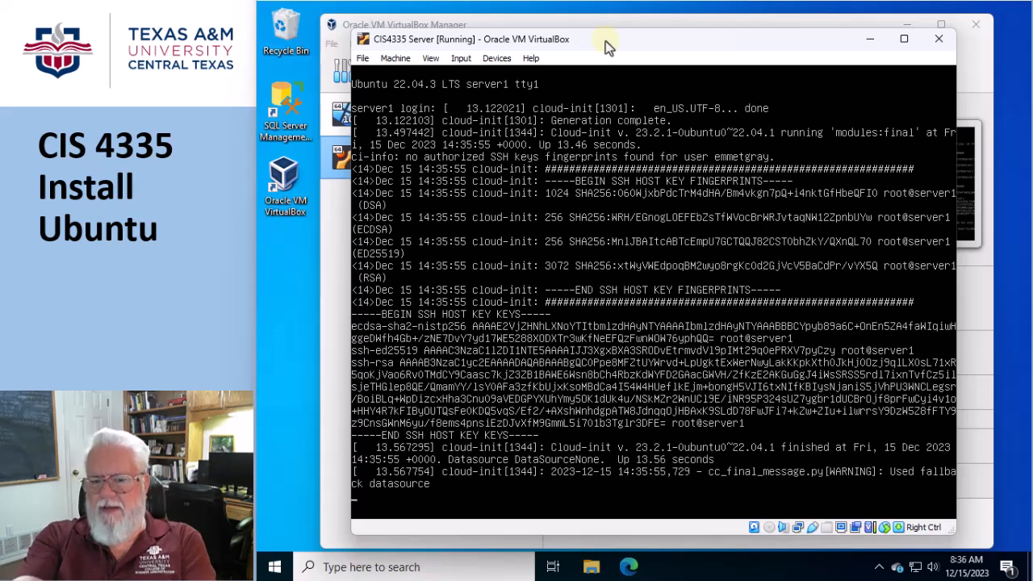
{"action": "key", "text": "Return"}
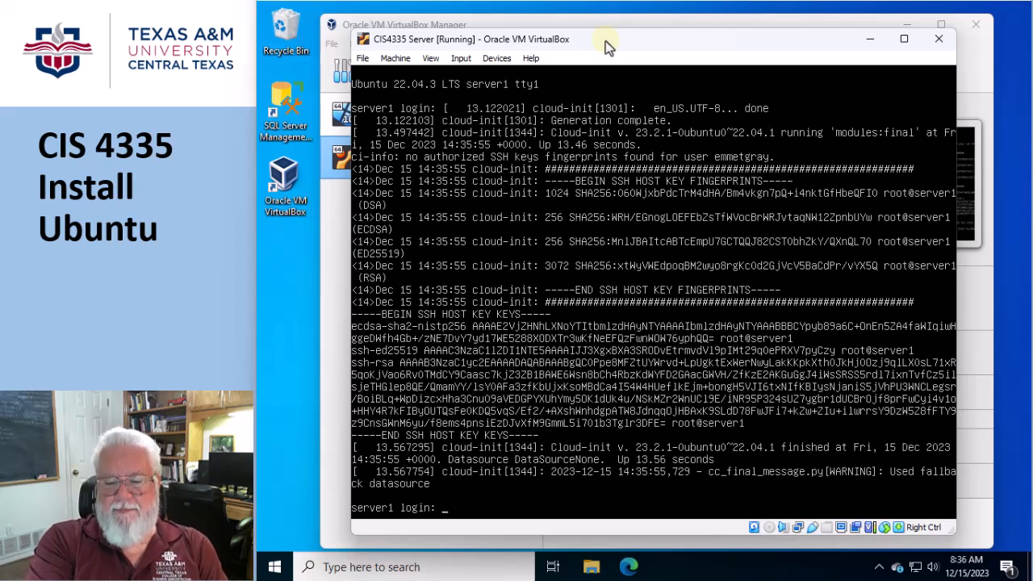
Step: Log in at the server1 console with the account username and password
{"action": "type", "text": "em"}
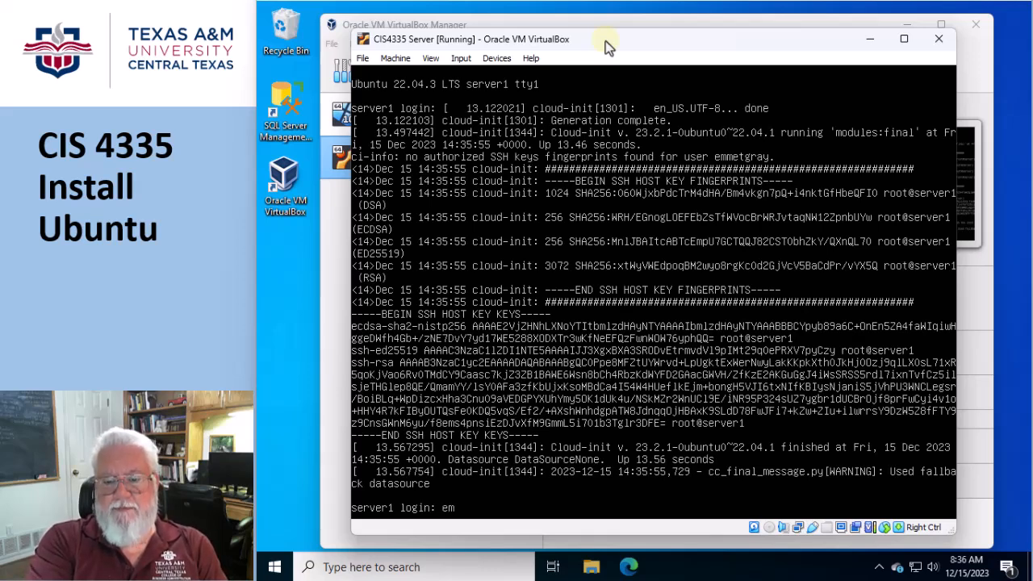
{"action": "type", "text": "metgray"}
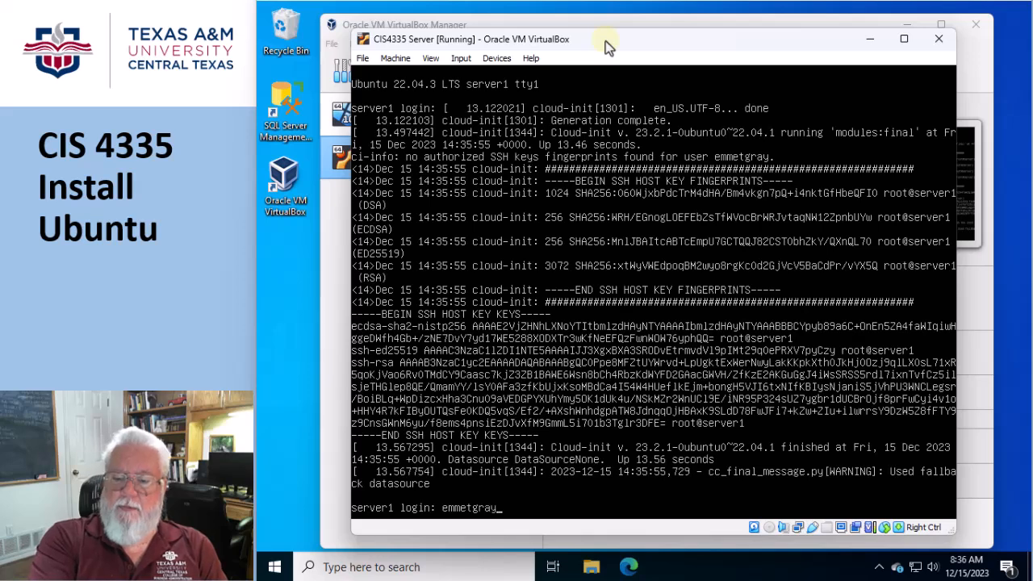
{"action": "key", "text": "Return"}
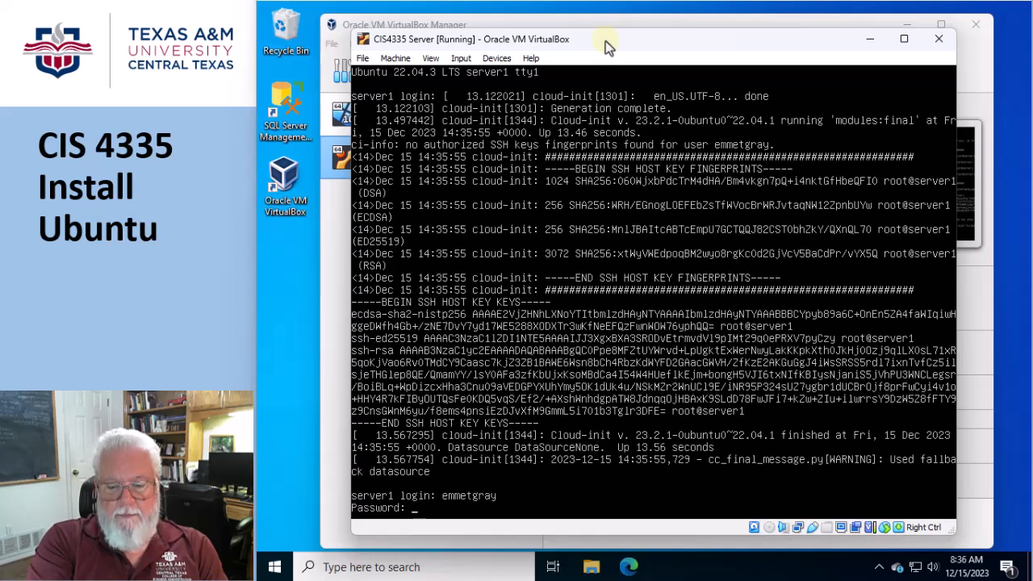
{"action": "key", "text": "Return"}
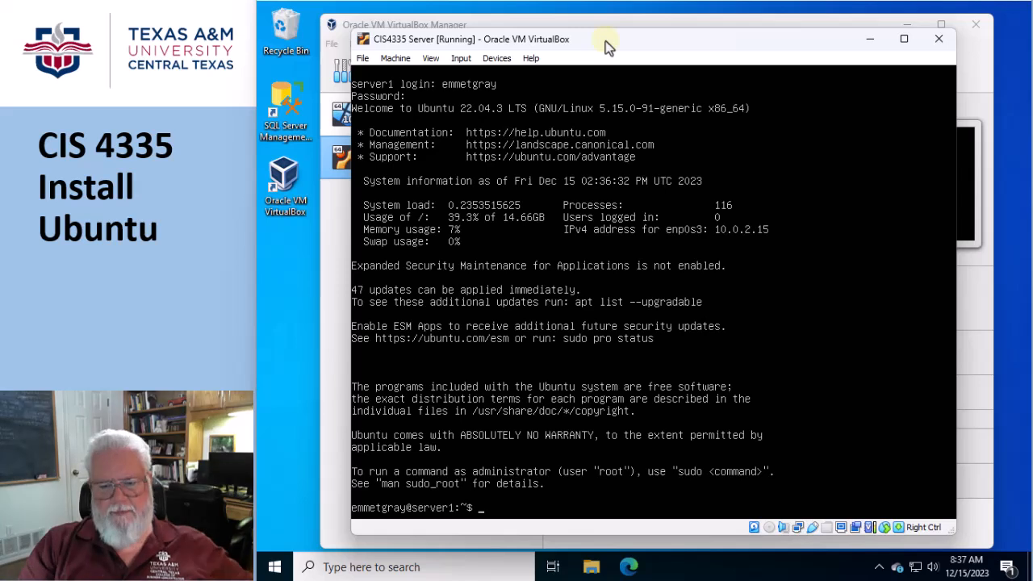
Step: Run sudo apt-get update with the sudo password, then start sudo apt-get upgrade
{"action": "type", "text": "su"}
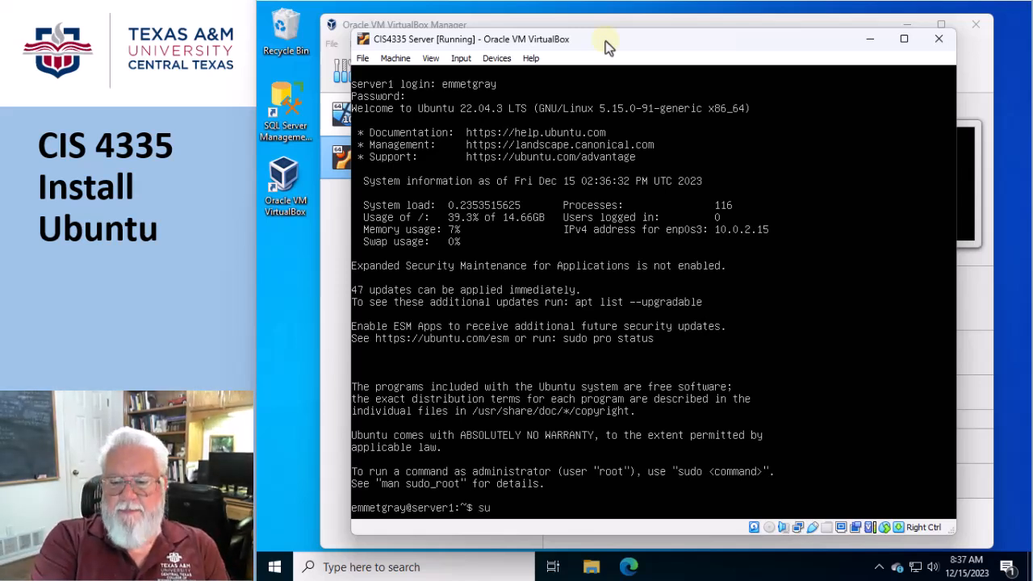
{"action": "type", "text": "do apt-get update"}
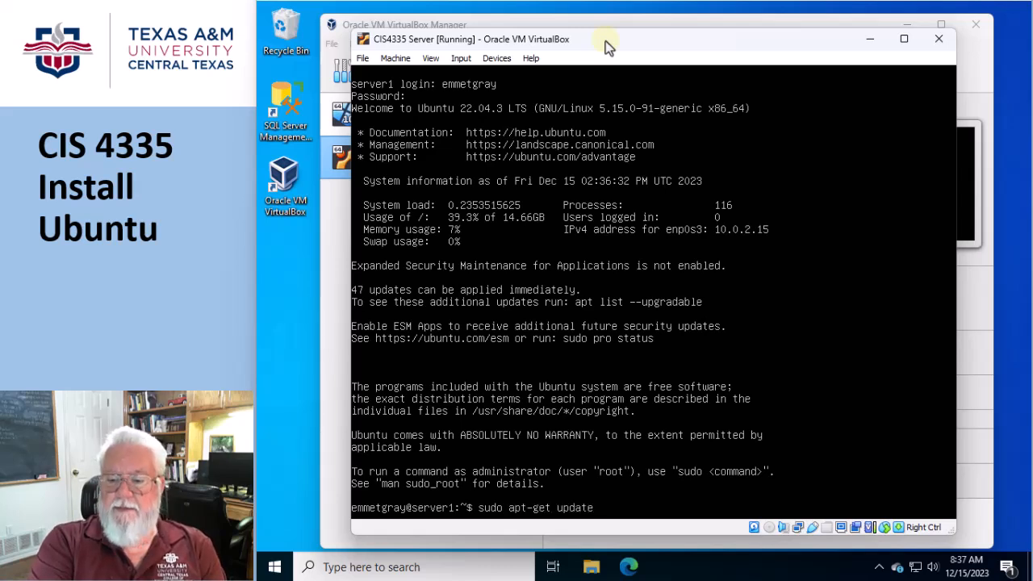
{"action": "key", "text": "Return"}
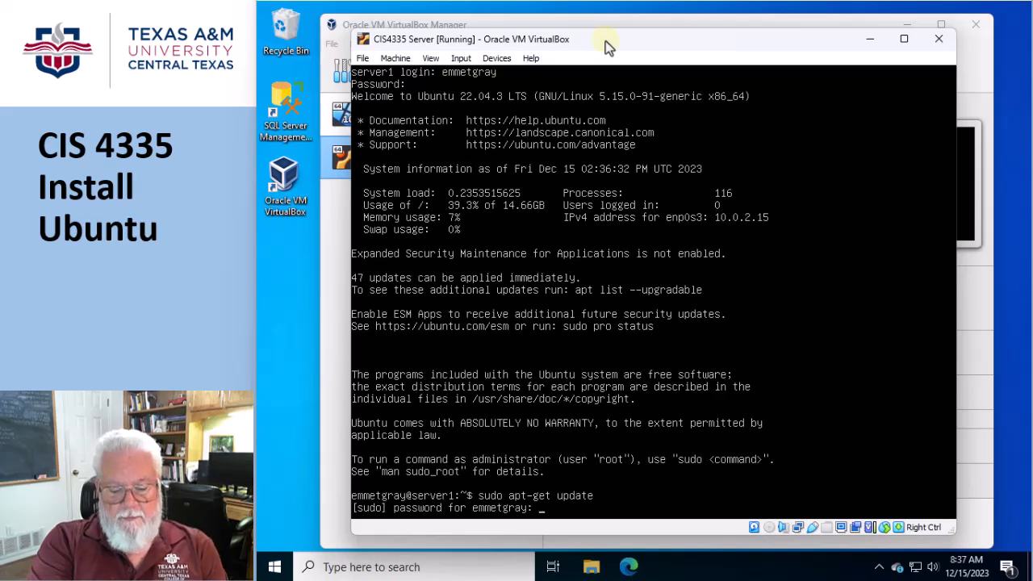
{"action": "key", "text": "Return"}
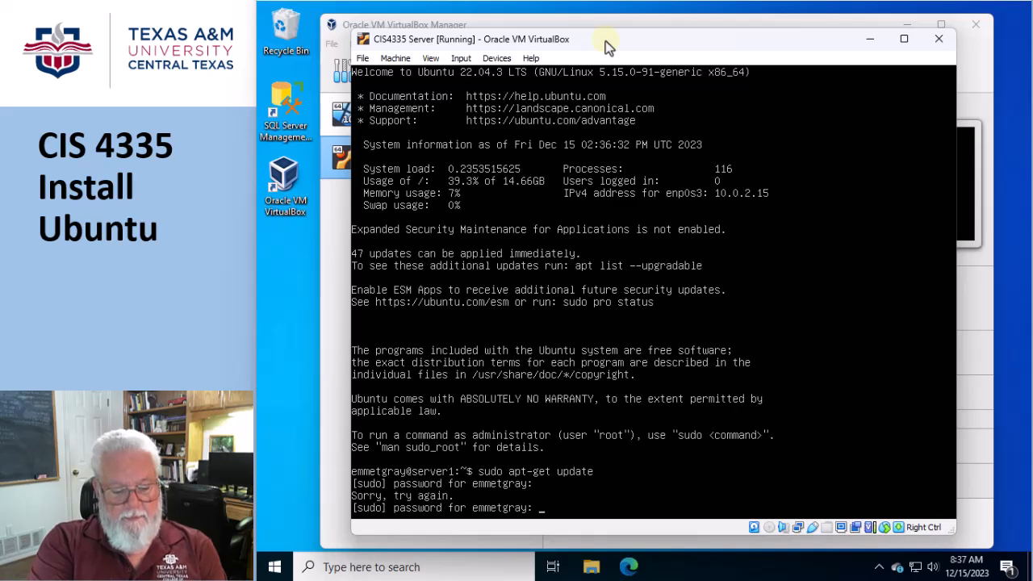
{"action": "key", "text": "Return"}
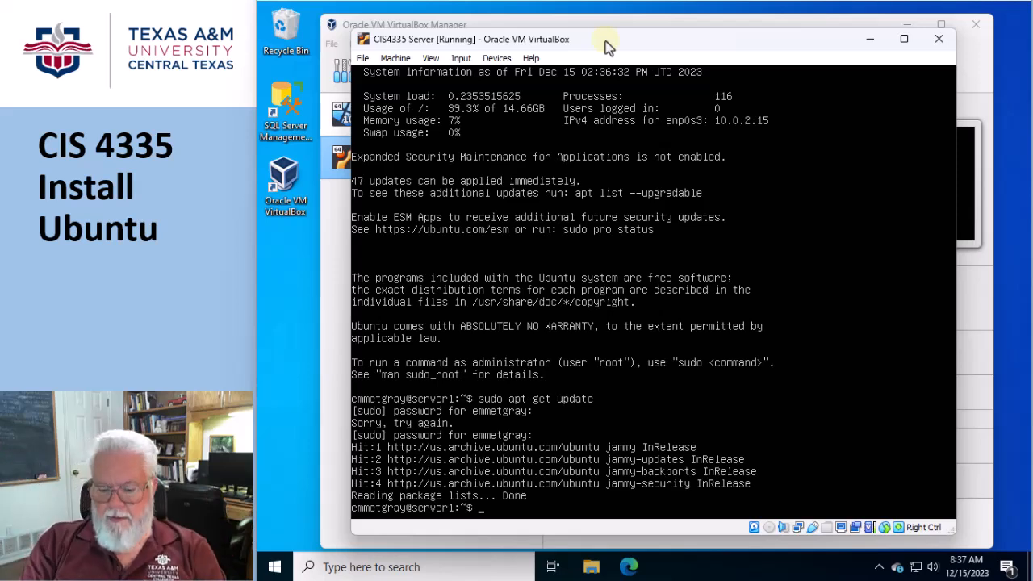
{"action": "type", "text": "sudo apt-get u"}
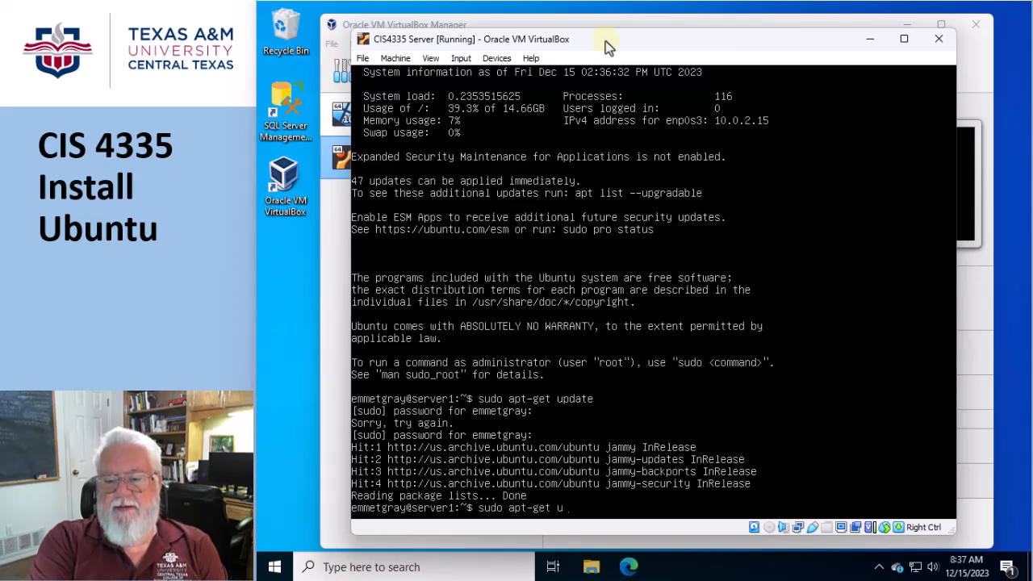
{"action": "type", "text": "pgrade"}
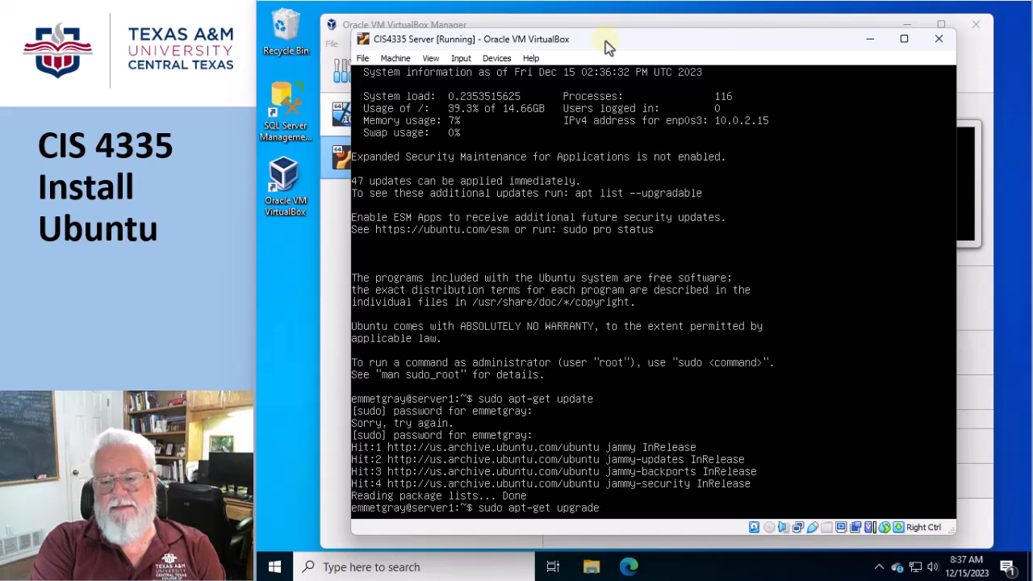
{"action": "key", "text": "Return"}
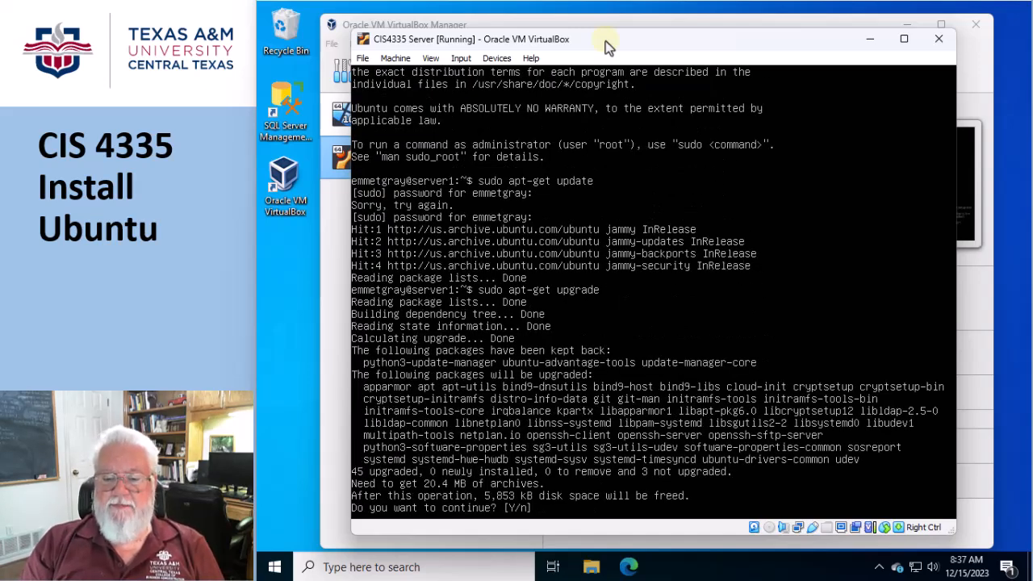
Step: Answer Yes at the [Y/n] prompt so the upgrade packages download and install
{"action": "key", "text": "Return"}
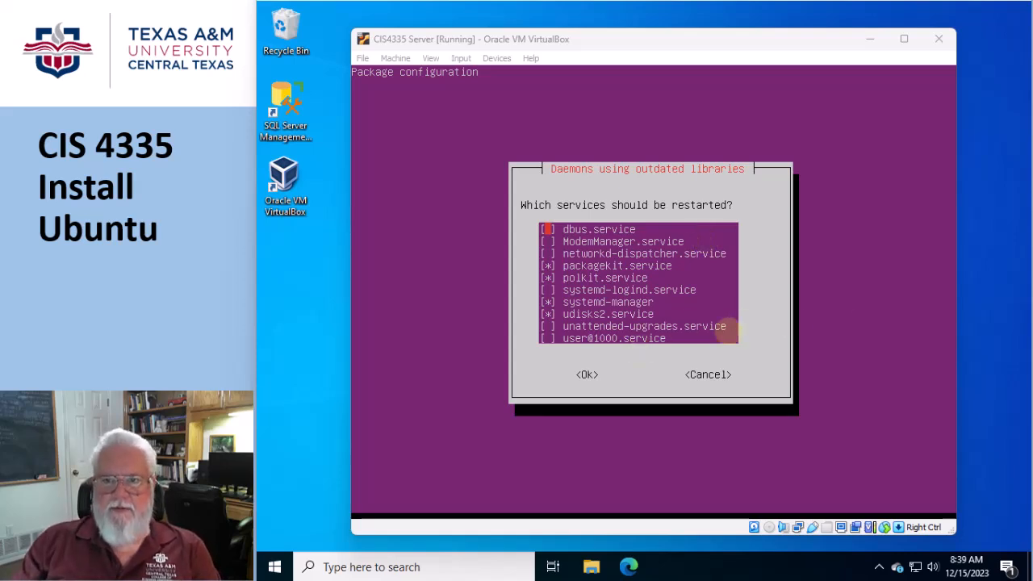
Step: Confirm the default service-restart selection so packagekit, polkit and udisks2 restart
{"action": "left_click", "coordinate": [698, 44]}
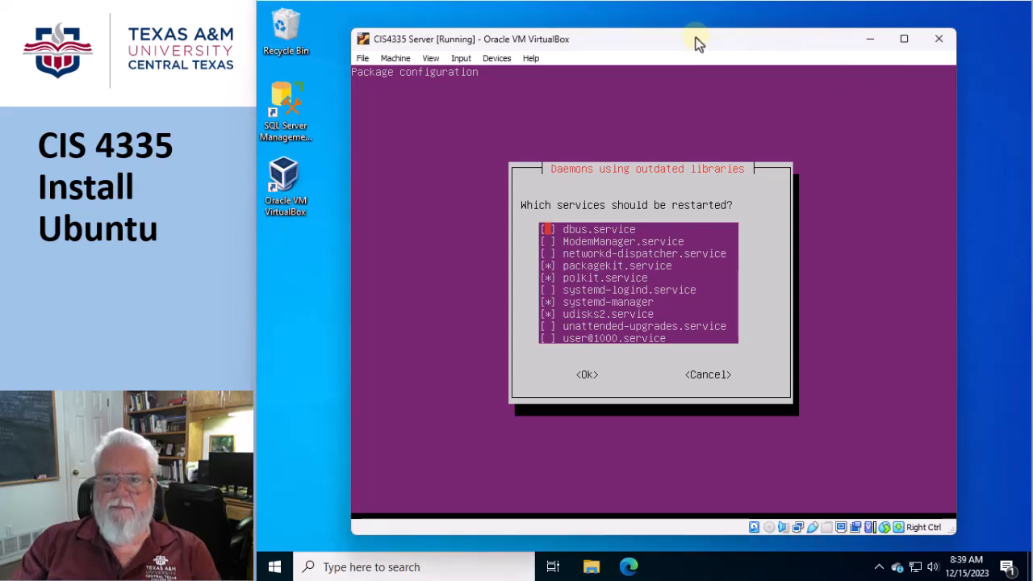
{"action": "key", "text": "Down"}
{"action": "key", "text": "Down"}
{"action": "key", "text": "Down"}
{"action": "key", "text": "Down"}
{"action": "key", "text": "Down"}
{"action": "key", "text": "Down"}
{"action": "key", "text": "Down"}
{"action": "key", "text": "Down"}
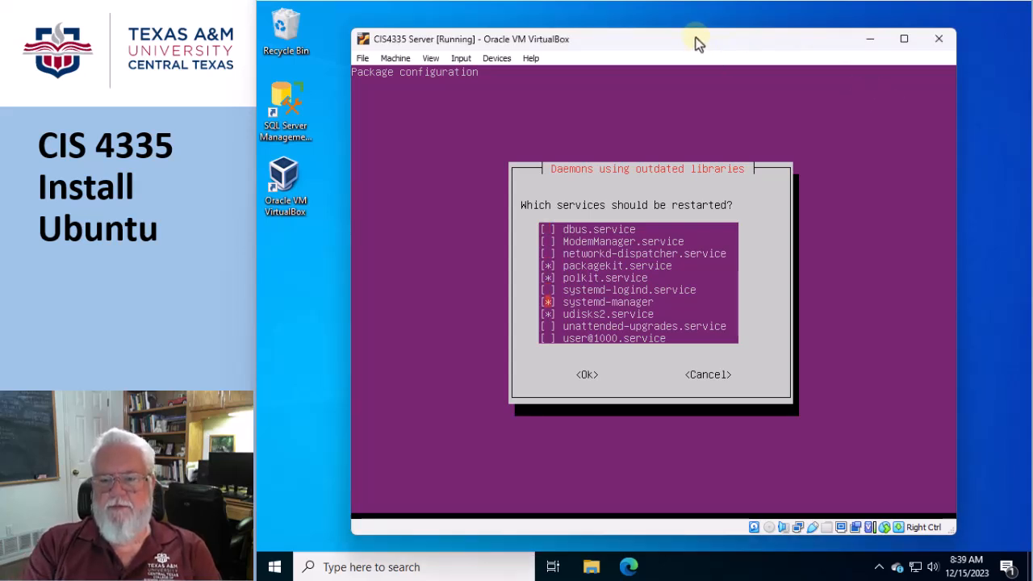
{"action": "key", "text": "Down"}
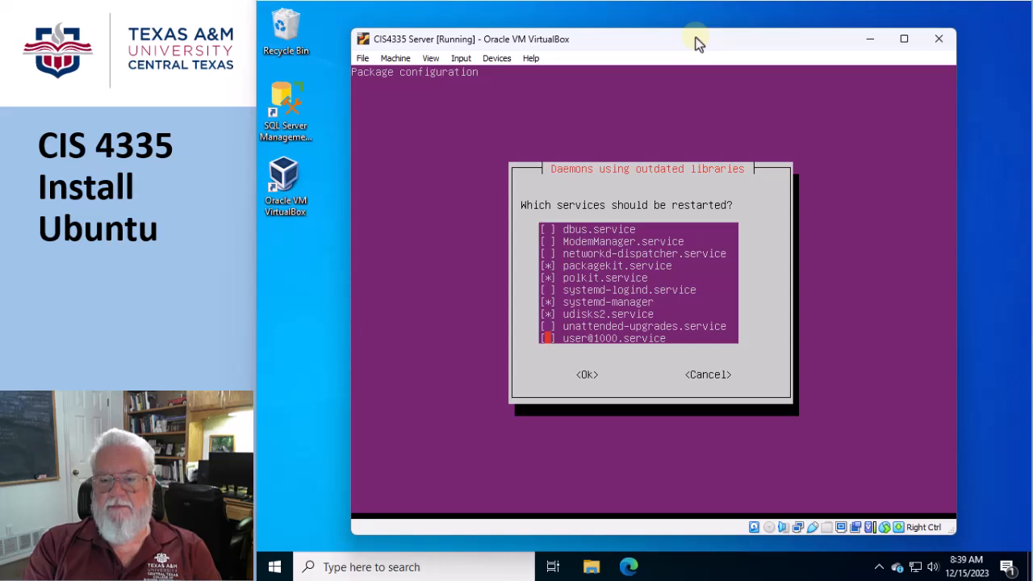
{"action": "key", "text": "Tab"}
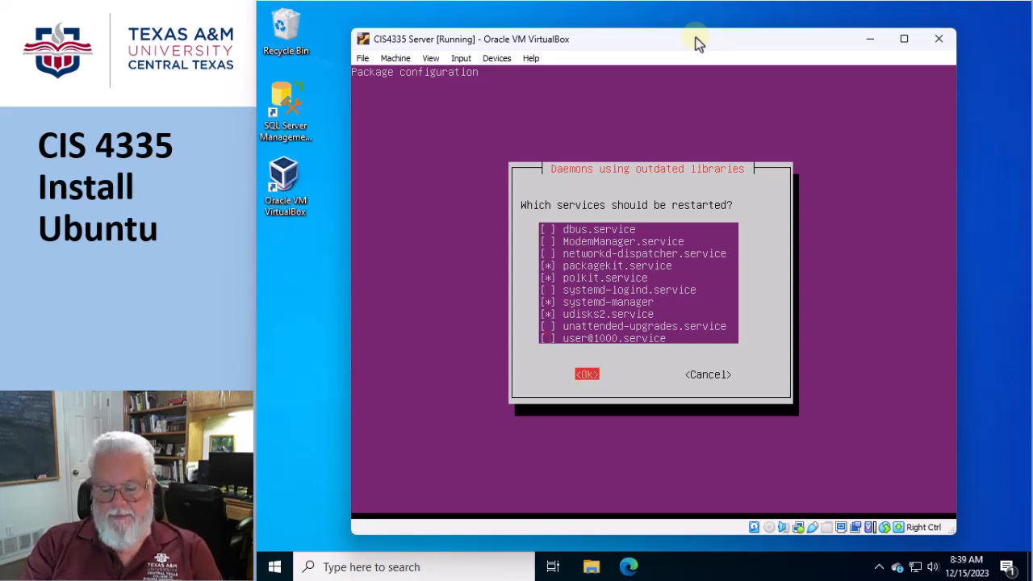
{"action": "key", "text": "Return"}
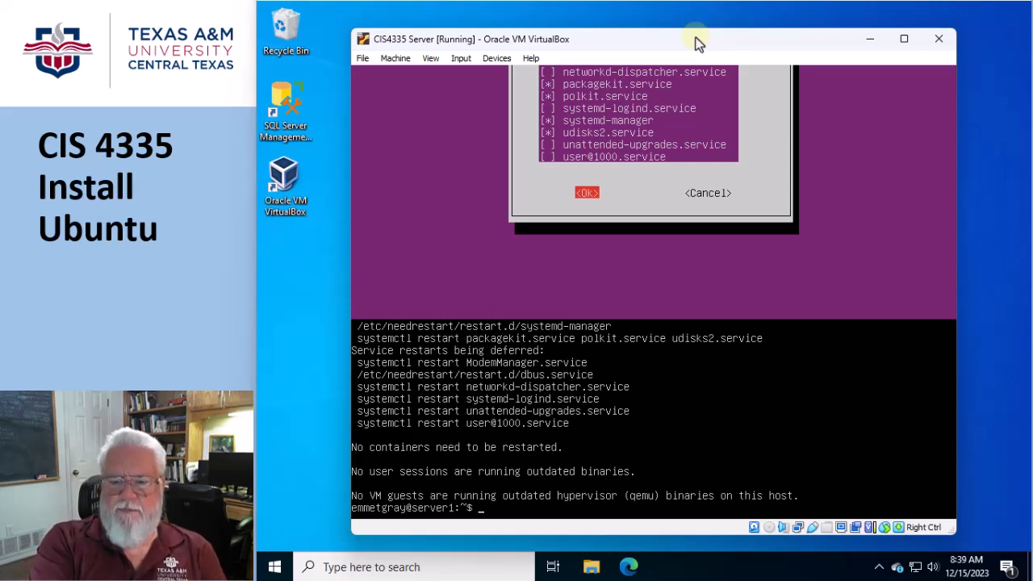
Step: Run the reboot command to restart server1
{"action": "type", "text": "boot"}
{"action": "key", "text": "Return"}
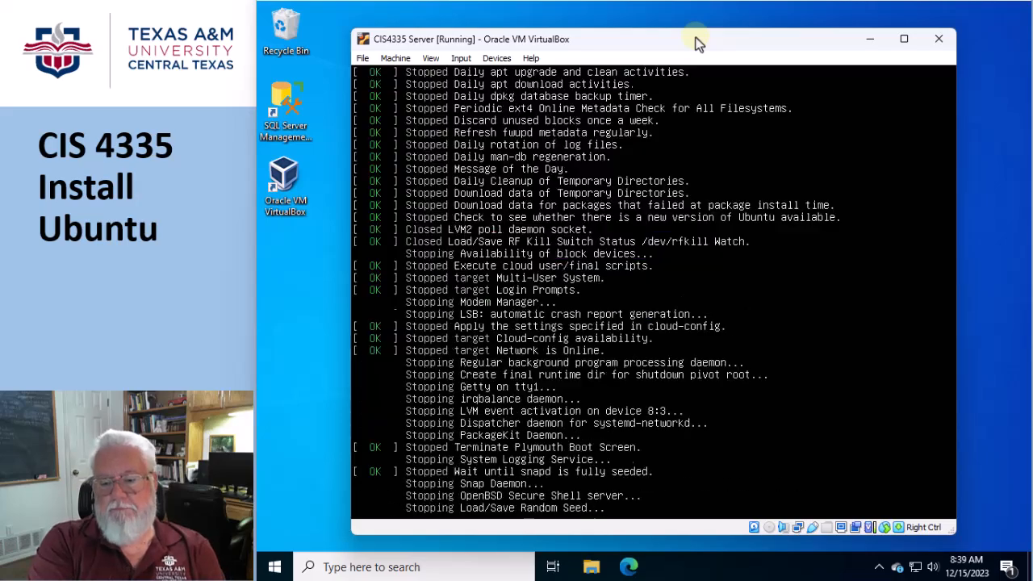